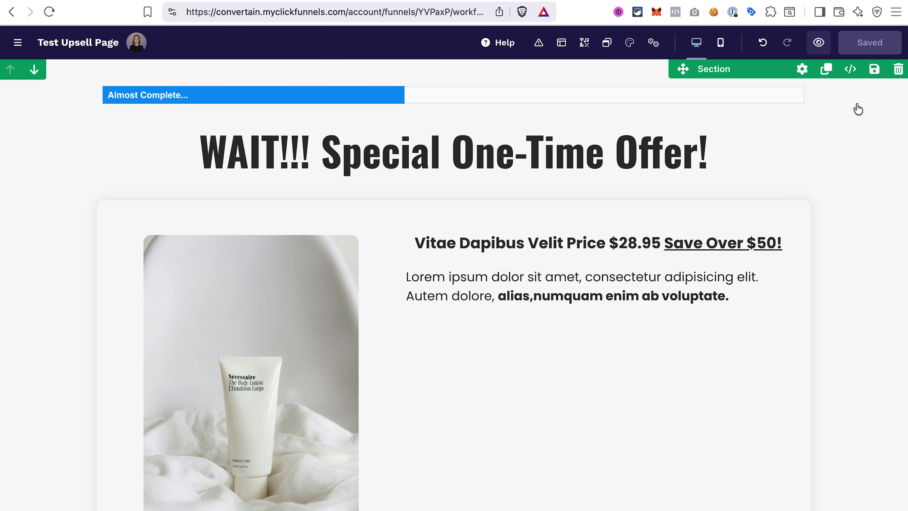
- Insert a 'Click To Sign Up' button below the offer paragraph and open its background colour choices
{"action": "left_click", "coordinate": [783, 387]}
{"action": "left_click", "coordinate": [811, 429]}
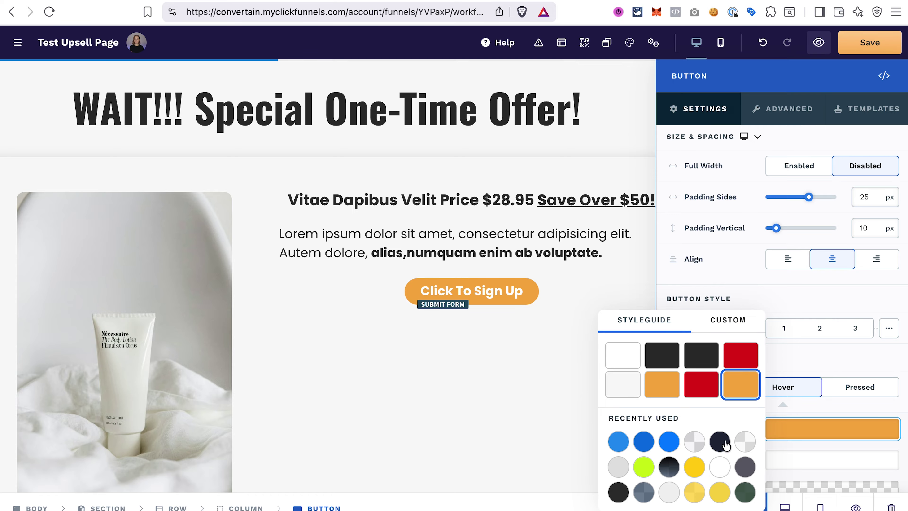
- Set the button's hover and pressed background colours to blue
{"action": "left_click", "coordinate": [614, 444]}
{"action": "left_click", "coordinate": [865, 387]}
{"action": "left_click", "coordinate": [807, 425]}
{"action": "left_click", "coordinate": [660, 444]}
- Set the text weight to Medium and relabel the button 'Yes, I Want This Too!'
{"action": "scroll", "coordinate": [841, 357], "scroll_direction": "down", "scroll_amount": 7}
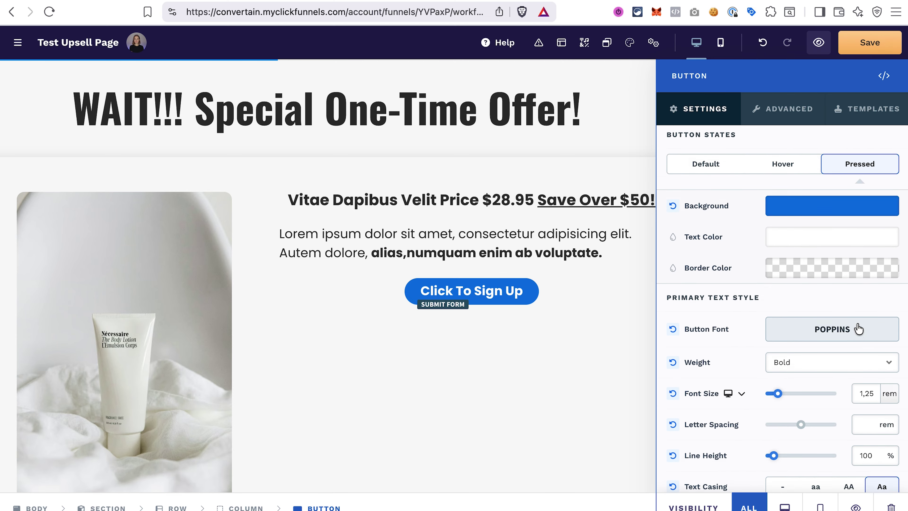
{"action": "left_click", "coordinate": [809, 357]}
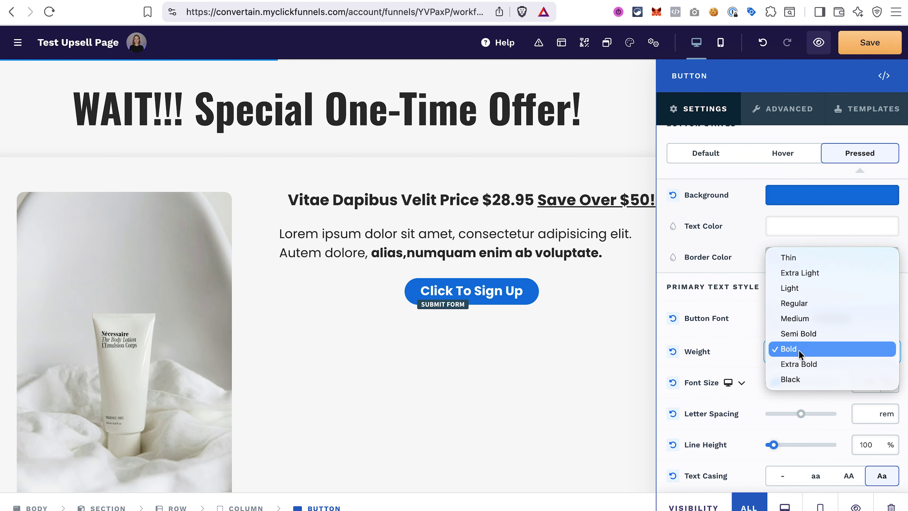
{"action": "left_click", "coordinate": [797, 318]}
{"action": "scroll", "coordinate": [840, 207], "scroll_direction": "up", "scroll_amount": 8}
{"action": "left_click_drag", "start_coordinate": [840, 205], "coordinate": [760, 206]}
{"action": "type", "text": "Yes, I Want This Too!"}
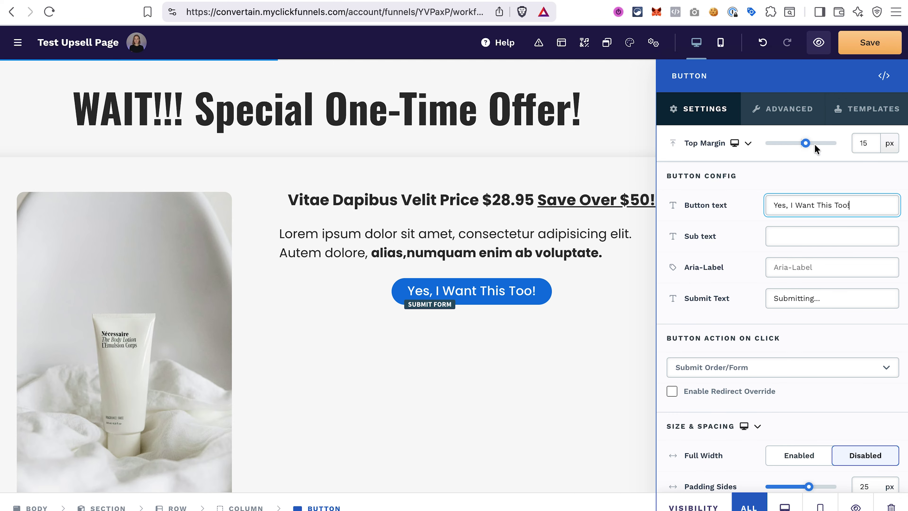
{"action": "left_click", "coordinate": [820, 174]}
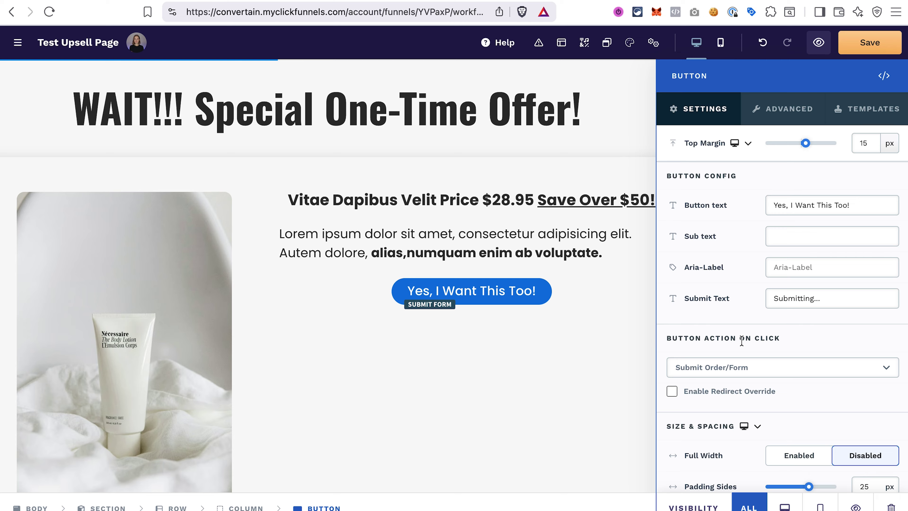
- Set the button action to '1 click upsell' for Order Bump Product 1 ($37.00), redirect override off
{"action": "left_click", "coordinate": [762, 371]}
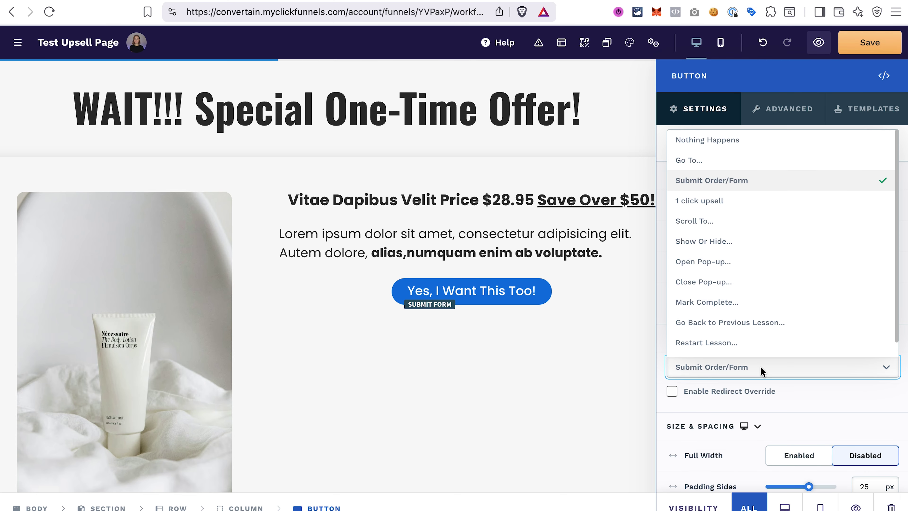
{"action": "left_click", "coordinate": [721, 201]}
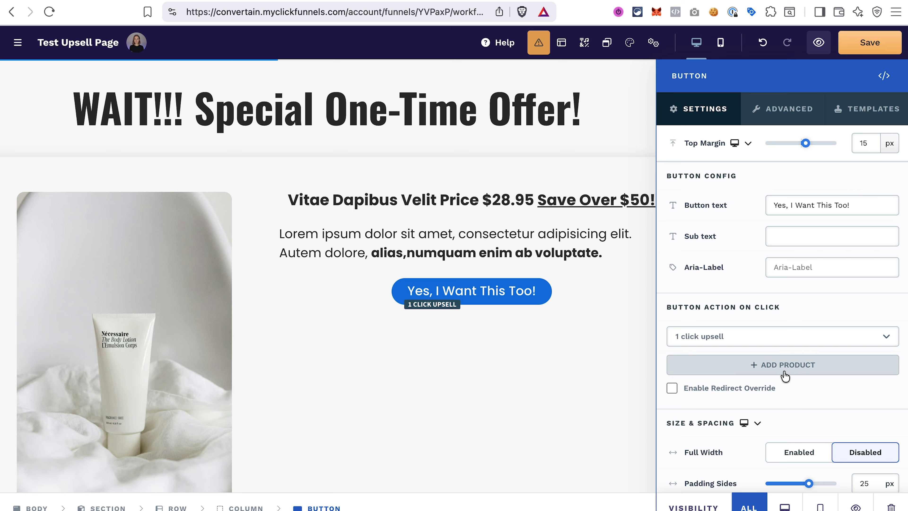
{"action": "left_click", "coordinate": [783, 366]}
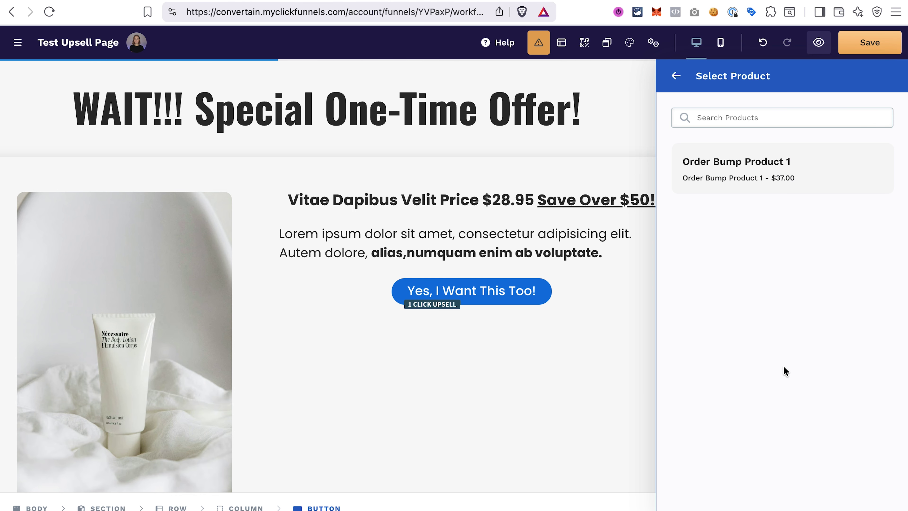
{"action": "left_click", "coordinate": [812, 169]}
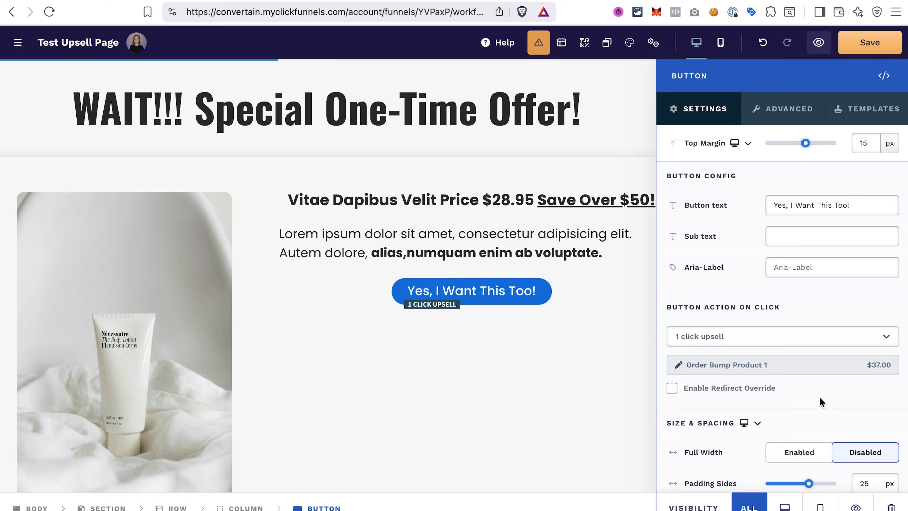
{"action": "left_click", "coordinate": [672, 393]}
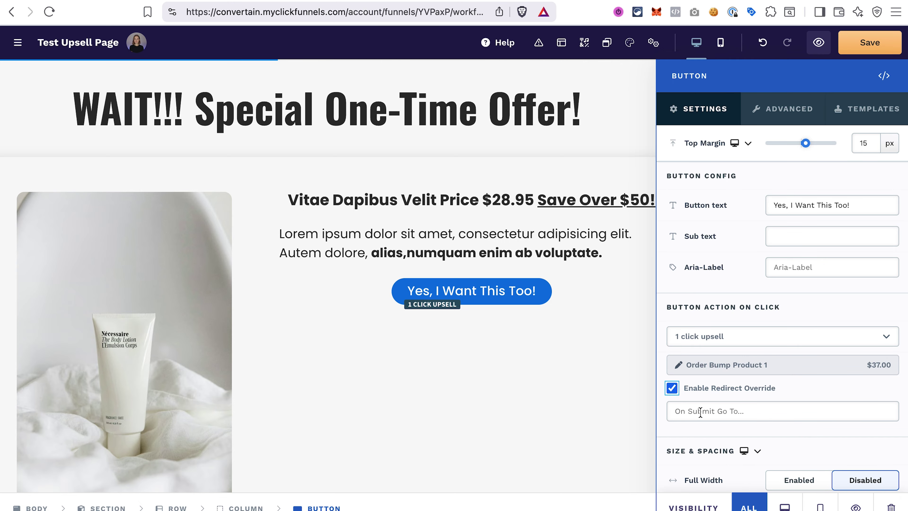
{"action": "left_click", "coordinate": [757, 394]}
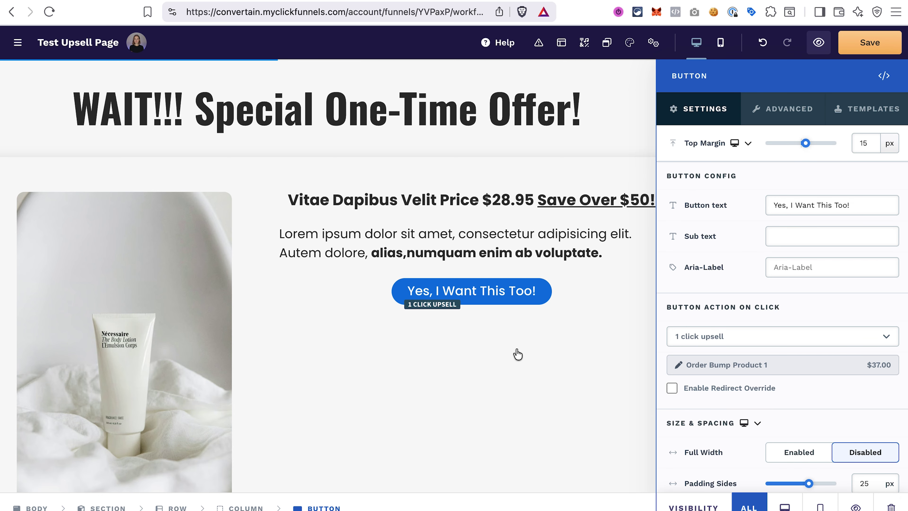
{"action": "left_click", "coordinate": [517, 354]}
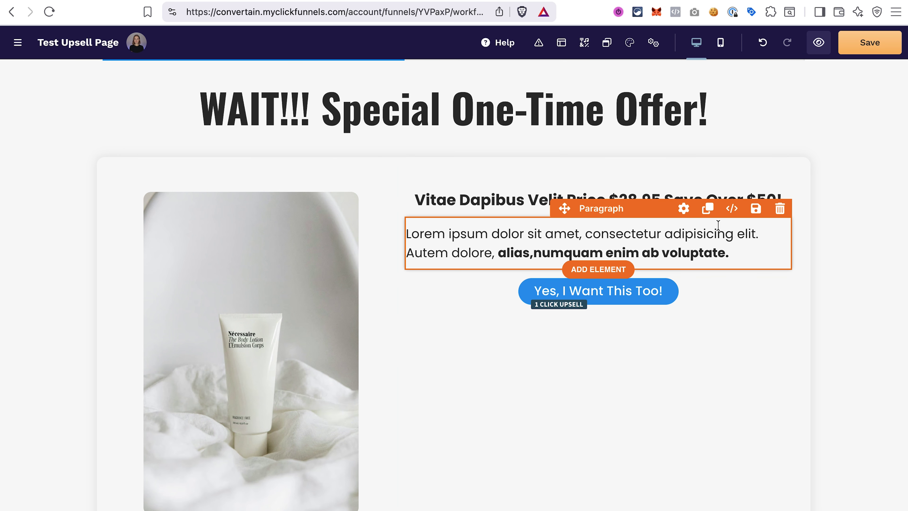
- Duplicate the offer paragraph below the Yes button and retype it as 'No, thank you! I don't need this!'
{"action": "left_click", "coordinate": [709, 211]}
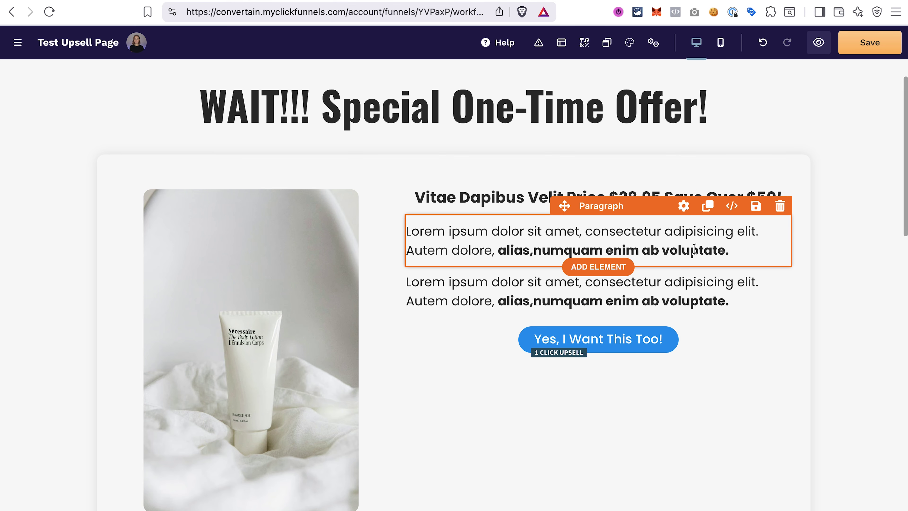
{"action": "left_click_drag", "start_coordinate": [577, 265], "coordinate": [564, 368]}
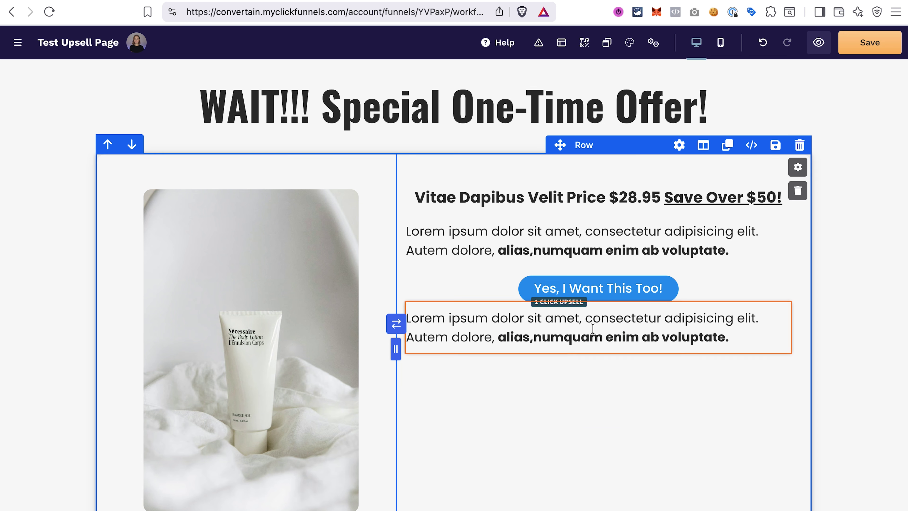
{"action": "double_click", "coordinate": [565, 322]}
{"action": "key", "text": "ctrl+a"}
{"action": "type", "text": "No, thank you"}
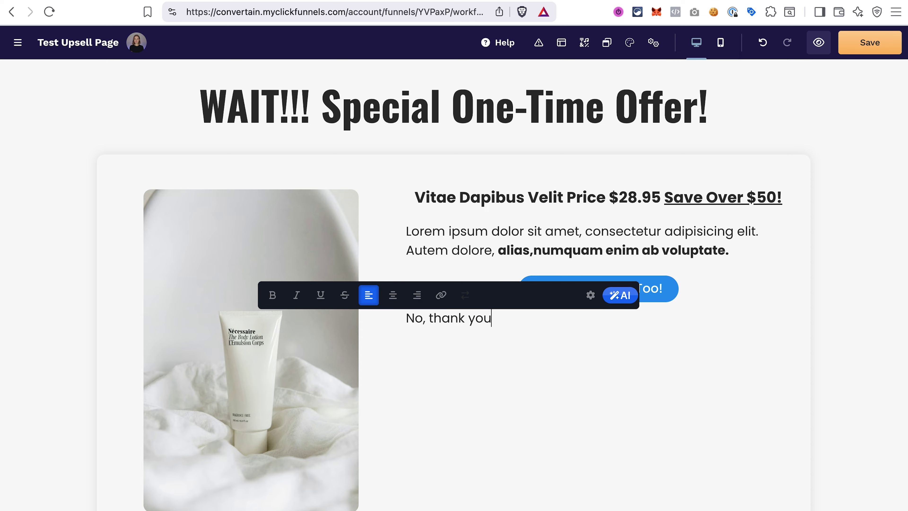
{"action": "type", "text": "! I don't n"}
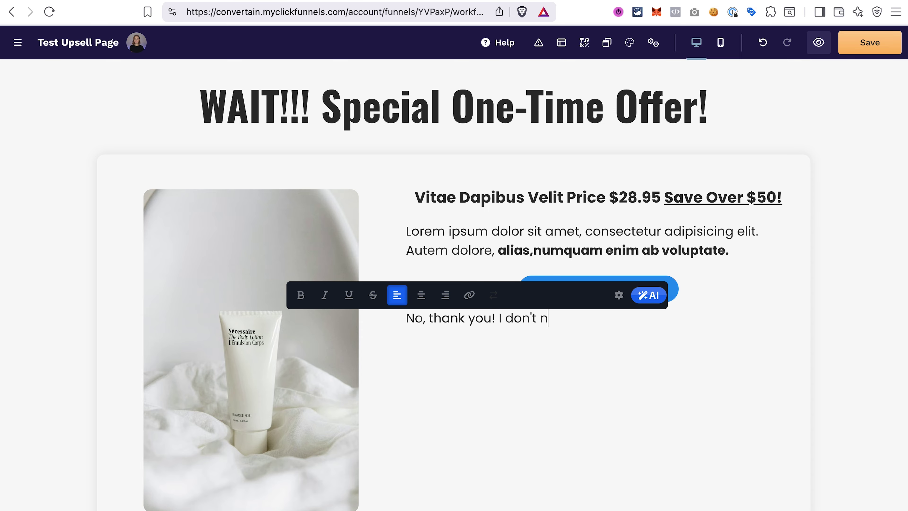
{"action": "type", "text": "eed this!"}
{"action": "key", "text": "Escape"}
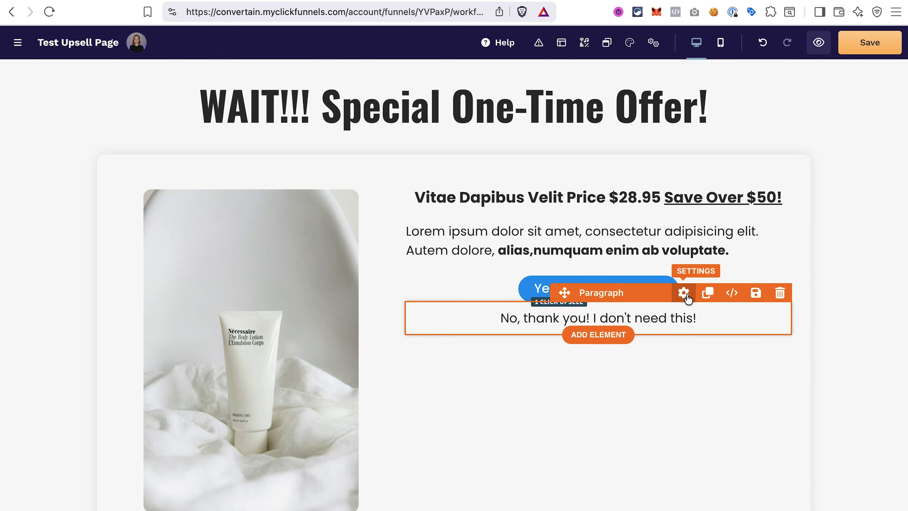
- Make the decline line's text size S
{"action": "left_click", "coordinate": [685, 294]}
{"action": "left_click", "coordinate": [779, 337]}
{"action": "left_click", "coordinate": [592, 341]}
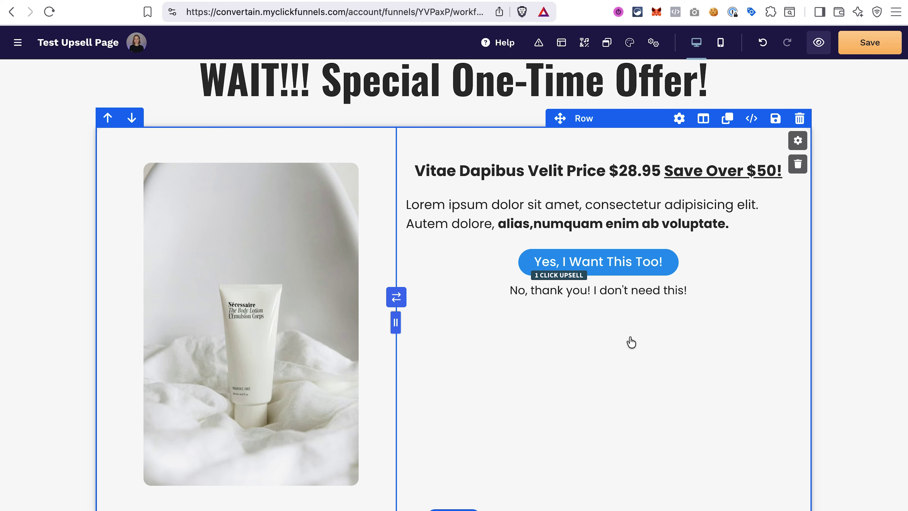
{"action": "left_click", "coordinate": [640, 295]}
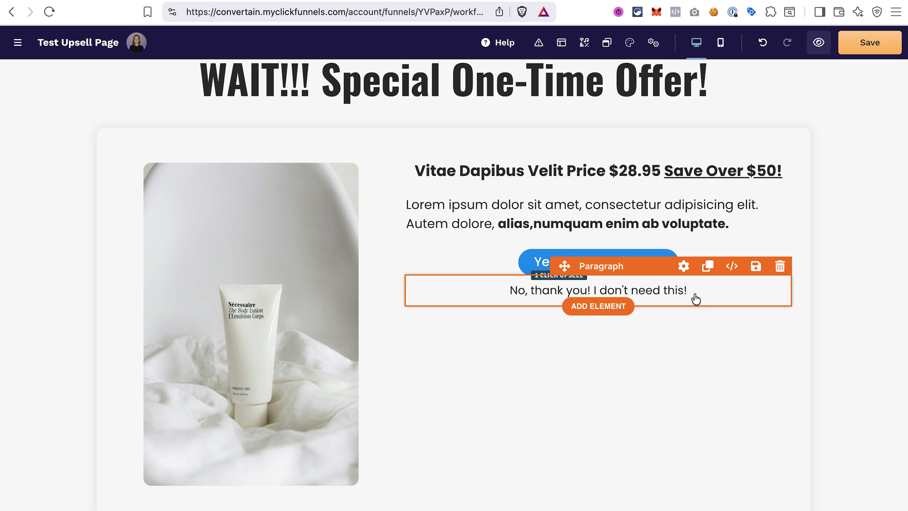
- Save the upsell page and return to the Test Funnel overview
{"action": "left_click", "coordinate": [868, 43]}
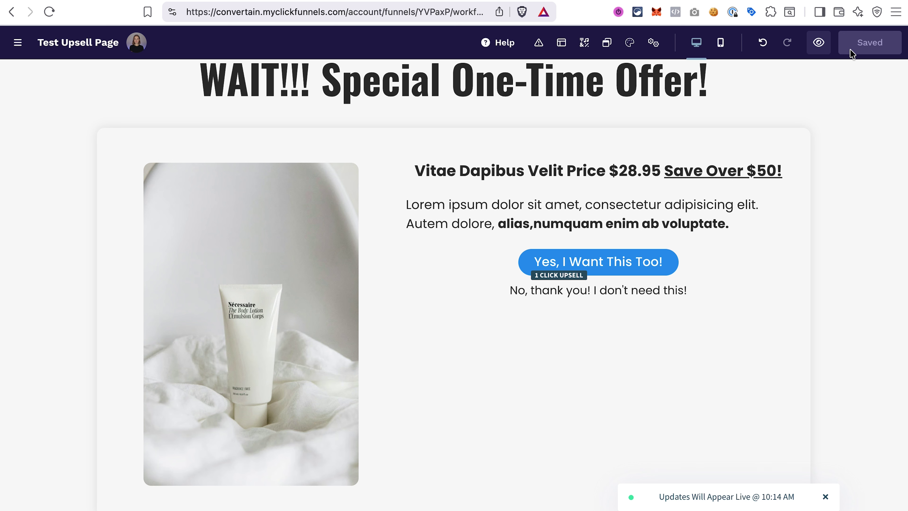
{"action": "left_click", "coordinate": [18, 42]}
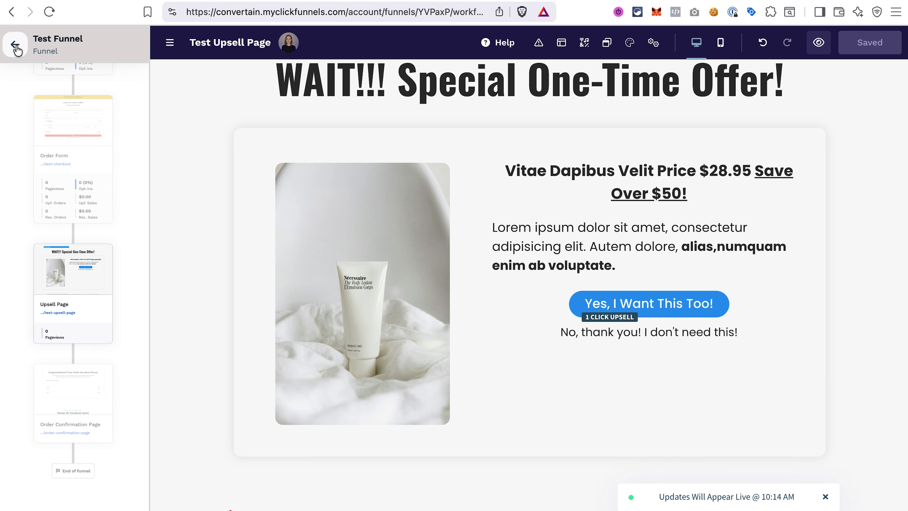
{"action": "left_click", "coordinate": [16, 47]}
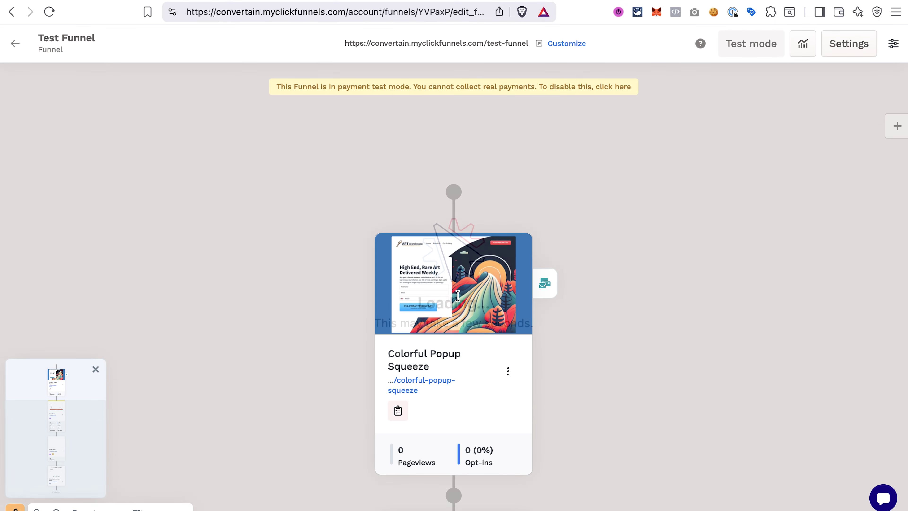
- Copy the Order Confirmation Page URL and open the Upsell Page for editing
{"action": "scroll", "coordinate": [586, 500], "scroll_direction": "down", "scroll_amount": 15}
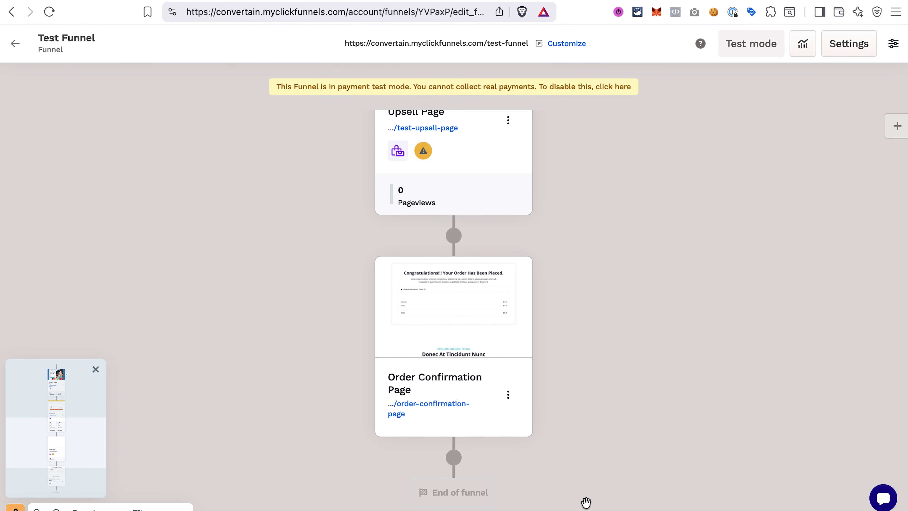
{"action": "scroll", "coordinate": [586, 501], "scroll_direction": "down", "scroll_amount": 2}
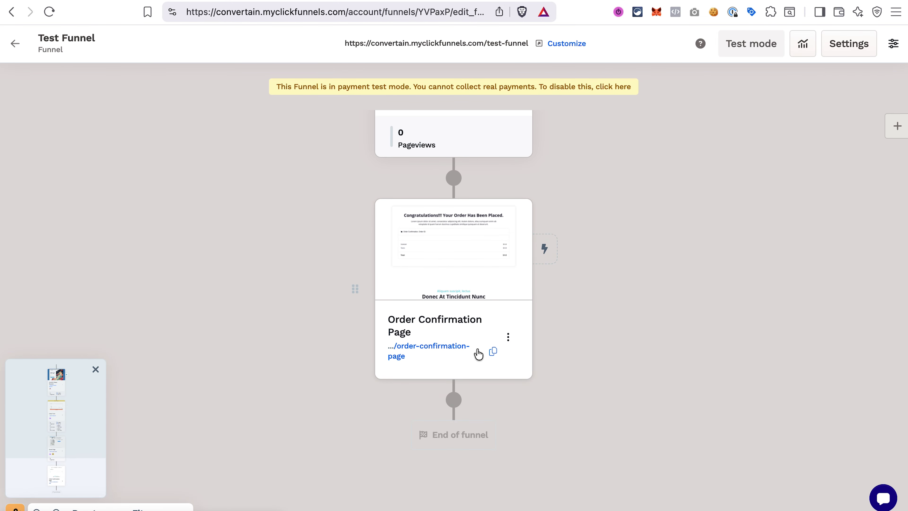
{"action": "left_click", "coordinate": [493, 352]}
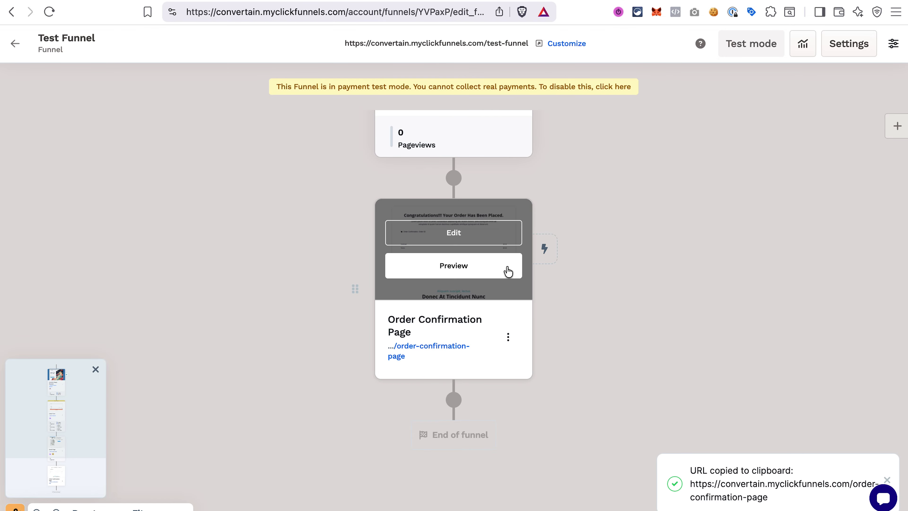
{"action": "scroll", "coordinate": [507, 267], "scroll_direction": "up", "scroll_amount": 5}
{"action": "left_click", "coordinate": [462, 154]}
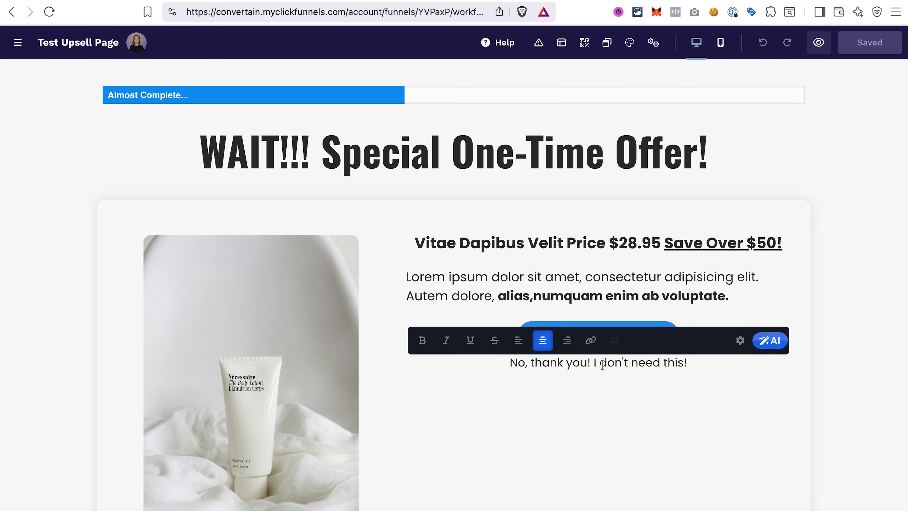
- Link the 'No, thank you! I don't need this!' line to the copied confirmation URL and save
{"action": "triple_click", "coordinate": [570, 369]}
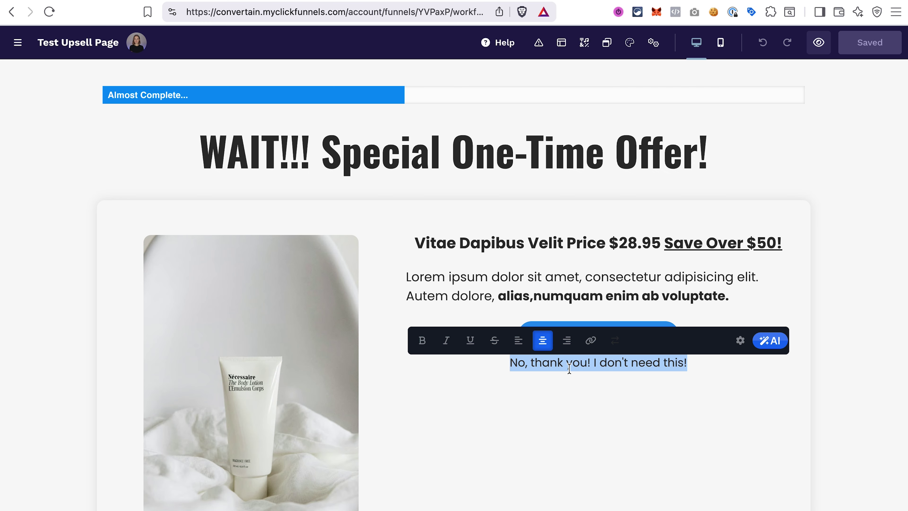
{"action": "left_click", "coordinate": [590, 340]}
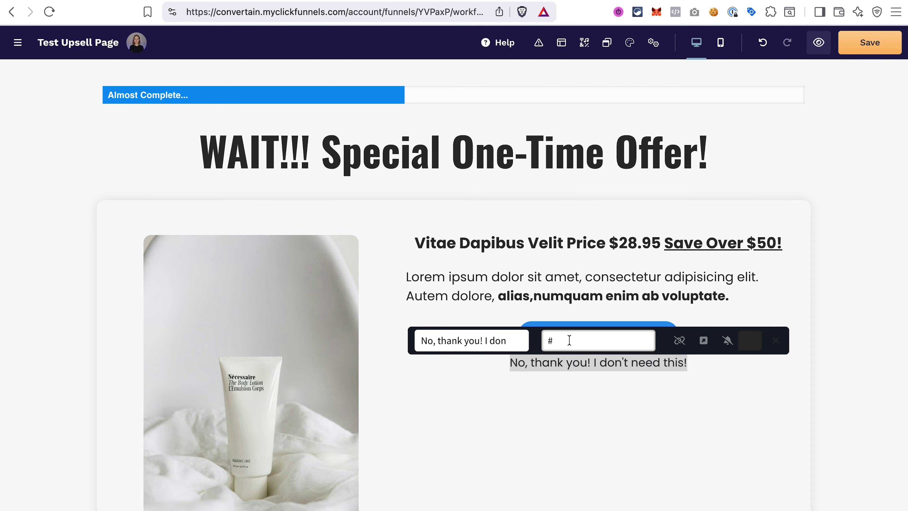
{"action": "key", "text": "BackSpace"}
{"action": "key", "text": "super+v"}
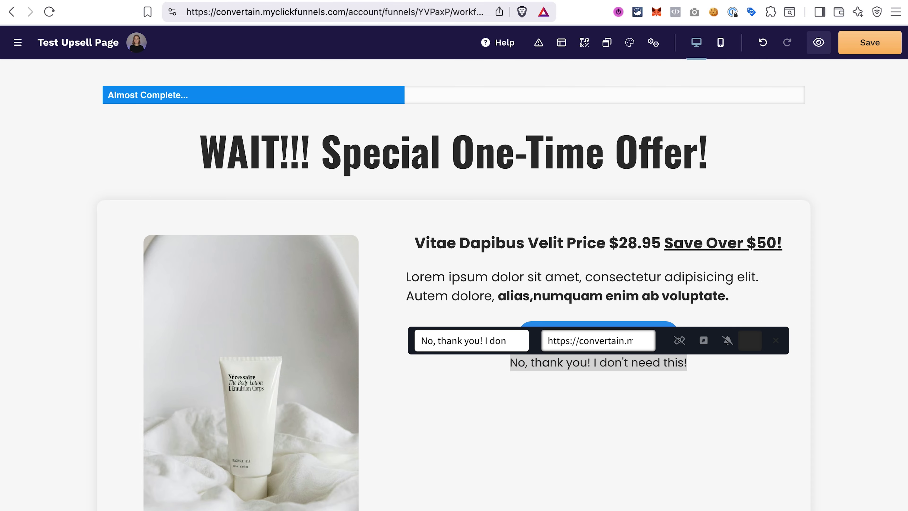
{"action": "left_click", "coordinate": [649, 423]}
{"action": "left_click", "coordinate": [872, 51]}
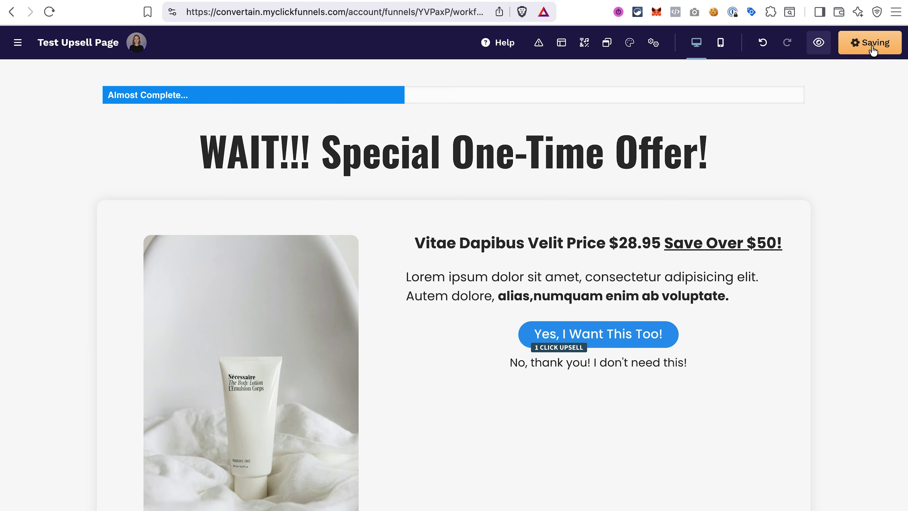
{"action": "left_click", "coordinate": [22, 43]}
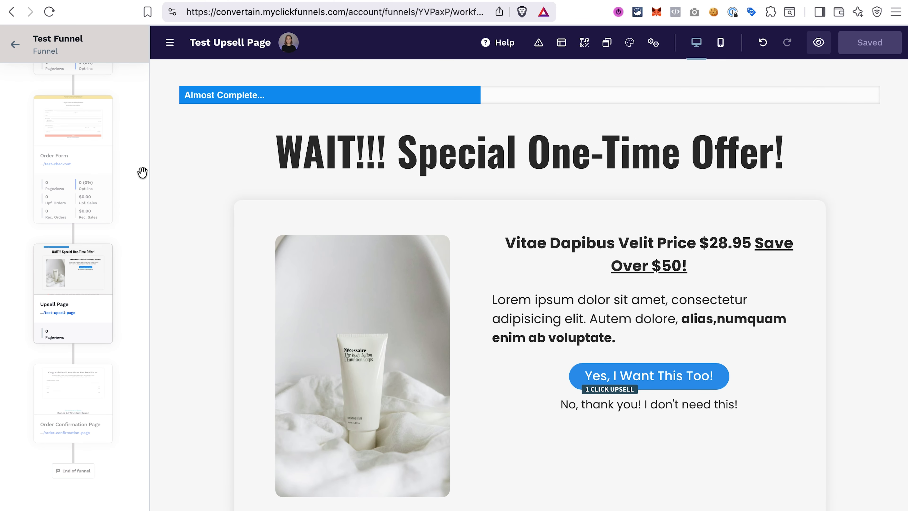
- Select the Order Form step in the sidebar and preview its checkout page
{"action": "left_click", "coordinate": [77, 145]}
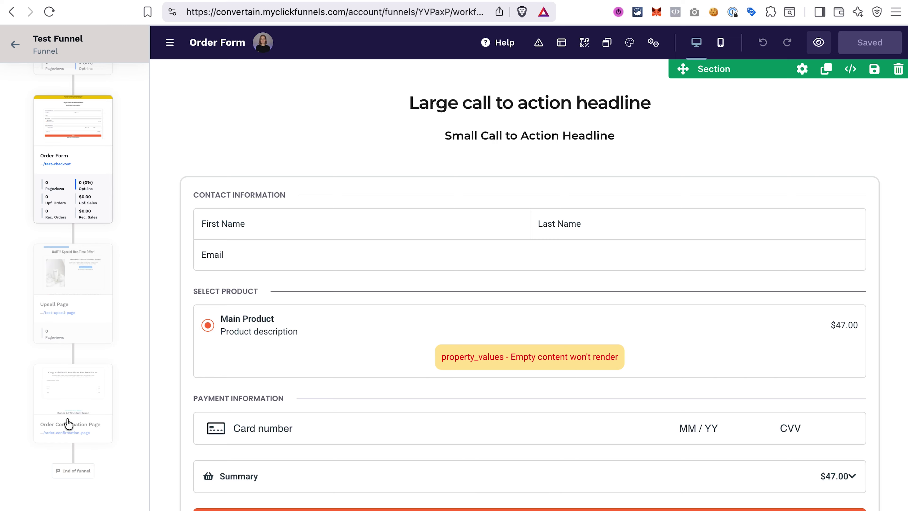
{"action": "left_click", "coordinate": [819, 45]}
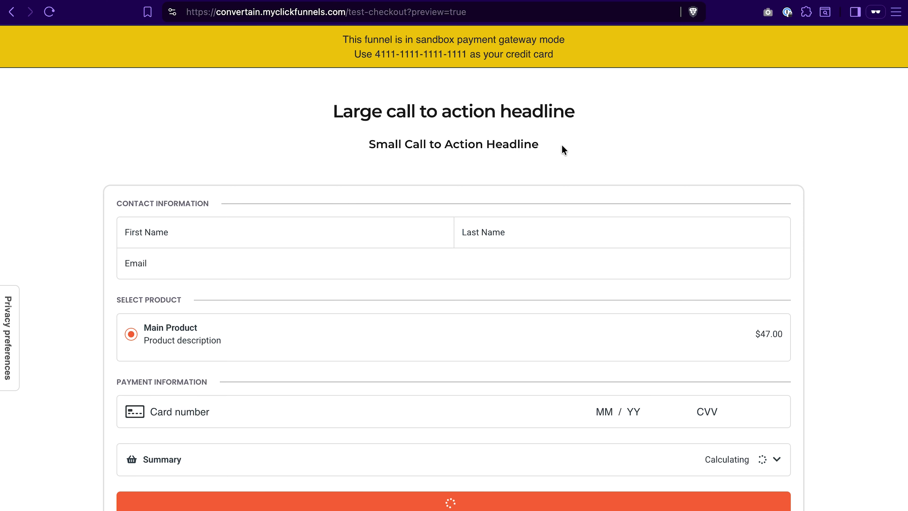
- Fill in the buyer's details, the sandbox test card number, expiry and CVV, and submit the order
{"action": "left_click", "coordinate": [141, 233]}
{"action": "type", "text": "Irina"}
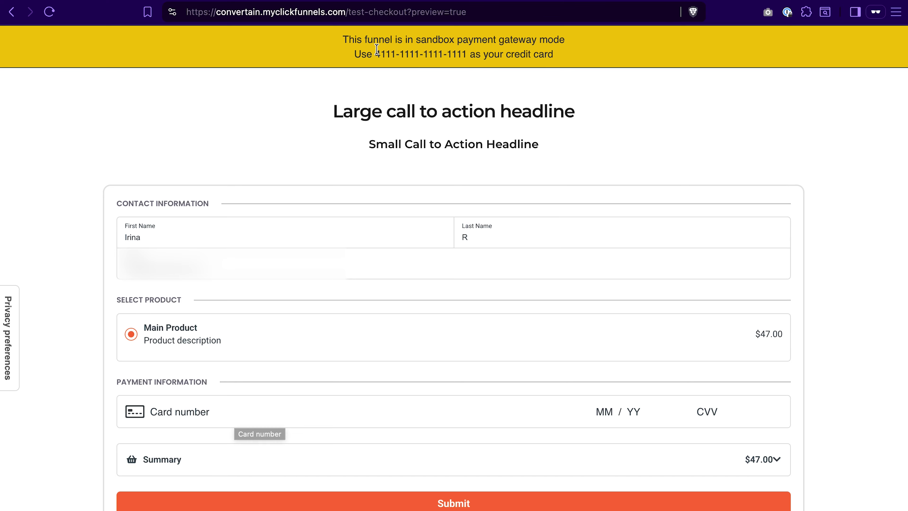
{"action": "left_click_drag", "start_coordinate": [374, 53], "coordinate": [468, 54]}
{"action": "left_click", "coordinate": [187, 414]}
{"action": "key", "text": "super+v"}
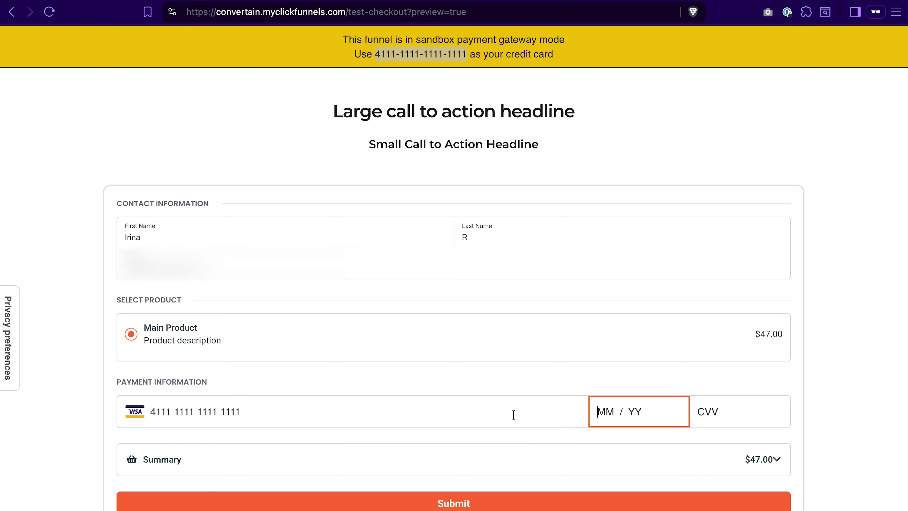
{"action": "type", "text": "1234"}
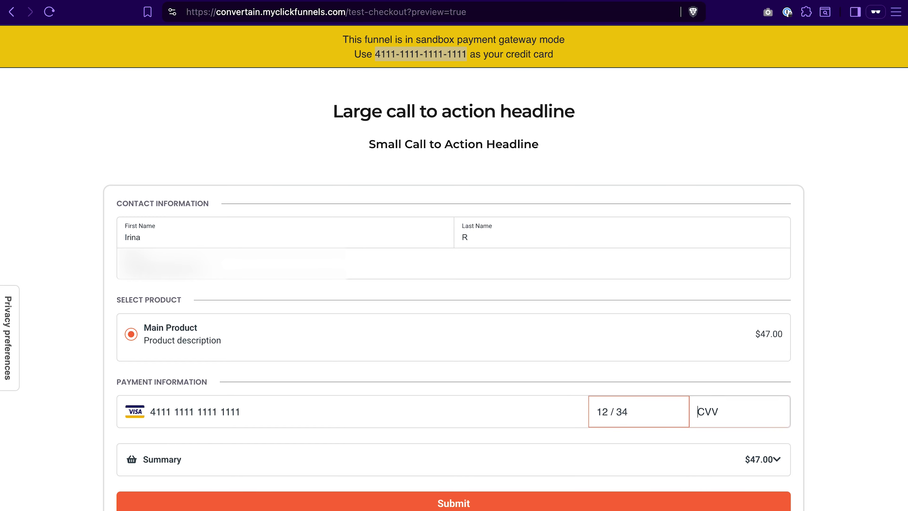
{"action": "type", "text": "123"}
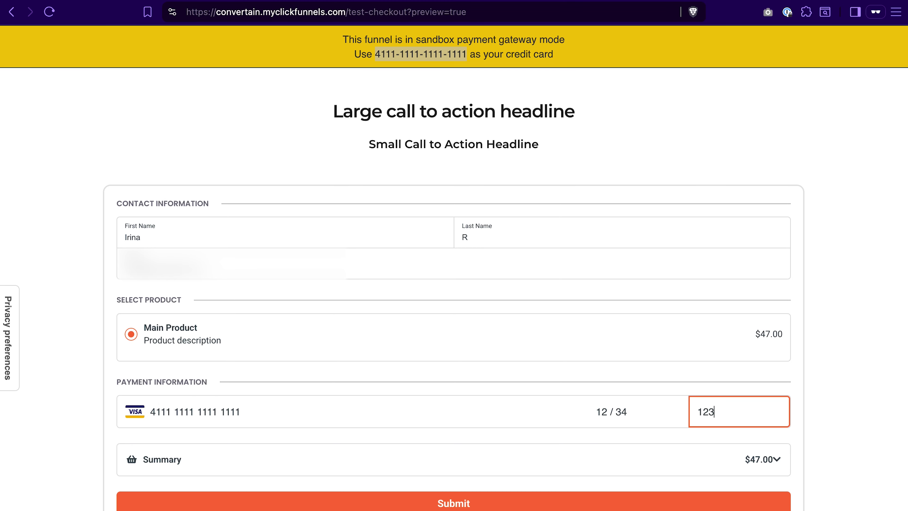
{"action": "left_click", "coordinate": [472, 502]}
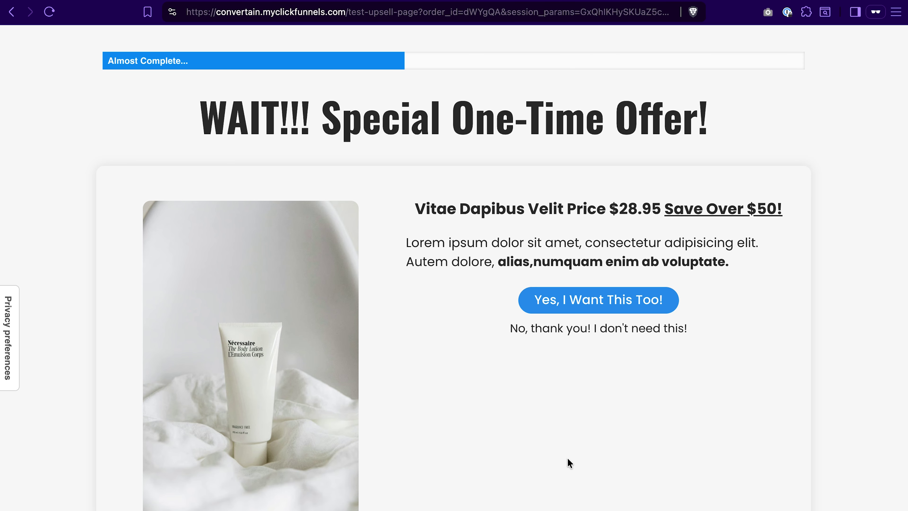
- Accept the 'Yes, I Want This Too!' offer and review the USD 84.00 order confirmation
{"action": "left_click", "coordinate": [602, 303]}
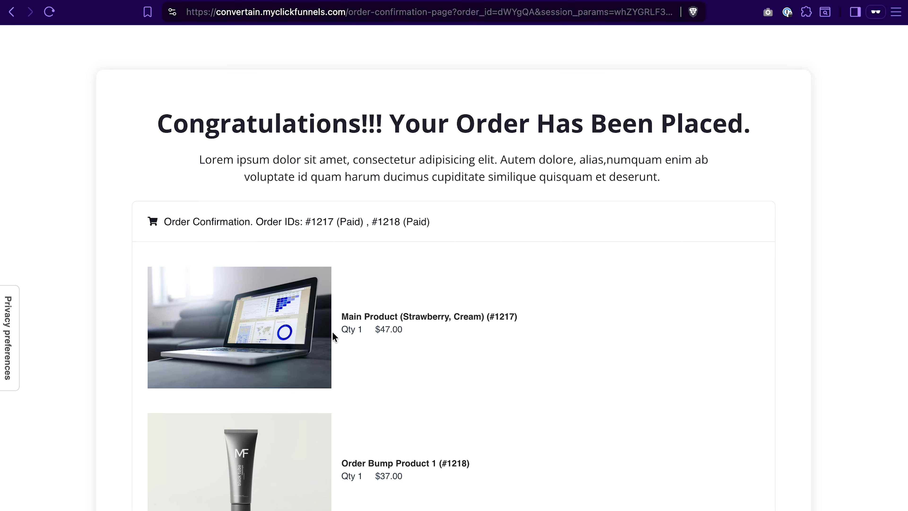
{"action": "scroll", "coordinate": [260, 487], "scroll_direction": "down", "scroll_amount": 5}
{"action": "scroll", "coordinate": [260, 486], "scroll_direction": "down", "scroll_amount": 1}
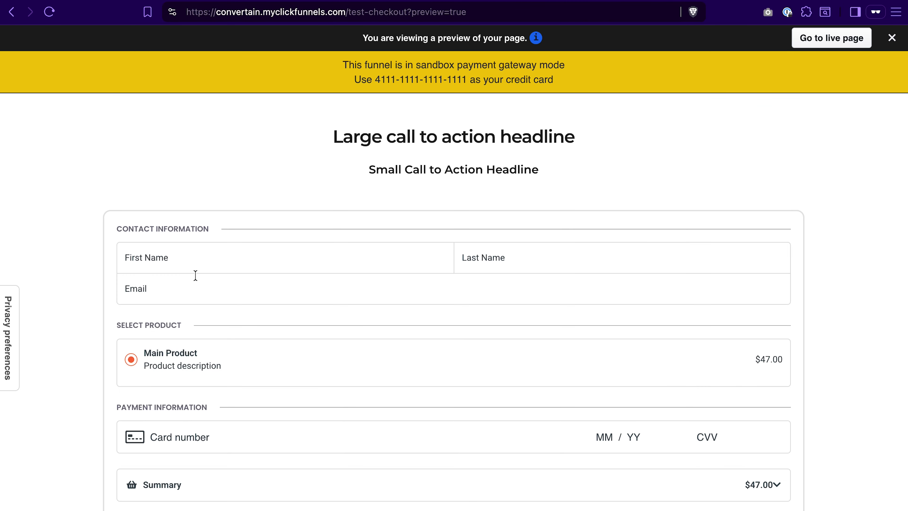
- Autofill the saved contact details, enter the card expiry and CVV, and submit again
{"action": "left_click", "coordinate": [183, 441]}
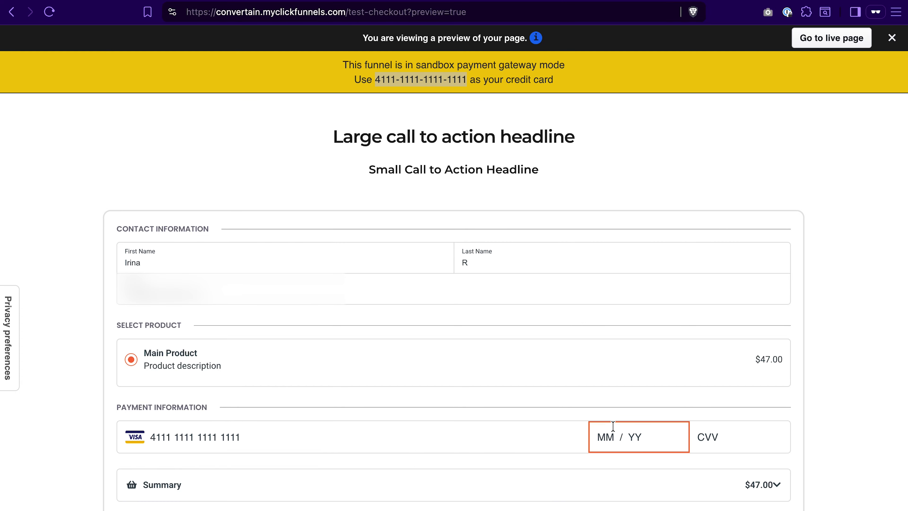
{"action": "type", "text": "1234567"}
{"action": "scroll", "coordinate": [309, 498], "scroll_direction": "down", "scroll_amount": 2}
{"action": "left_click", "coordinate": [324, 457]}
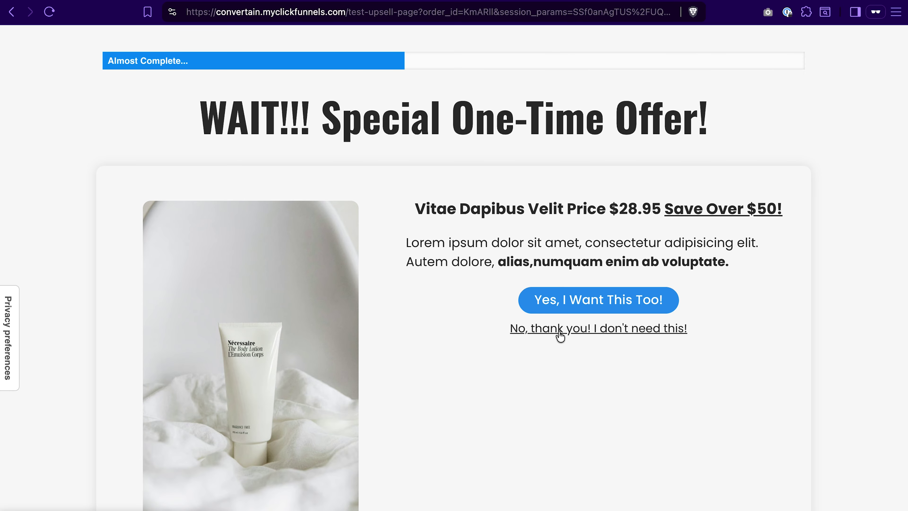
{"action": "left_click", "coordinate": [547, 328]}
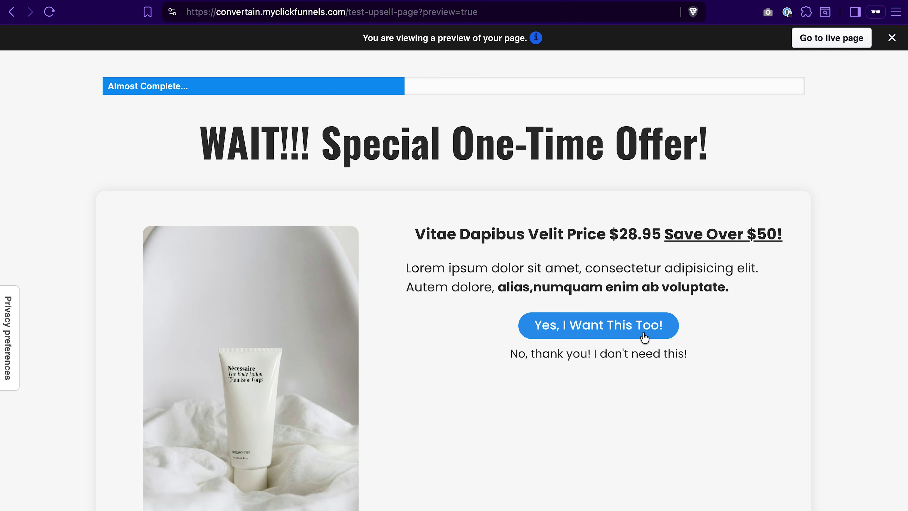
{"action": "left_click", "coordinate": [634, 326]}
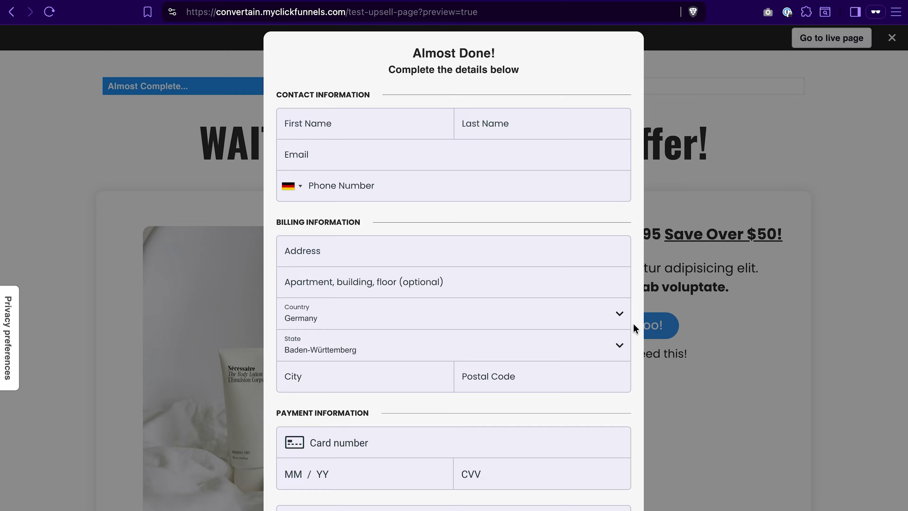
{"action": "left_click", "coordinate": [634, 323]}
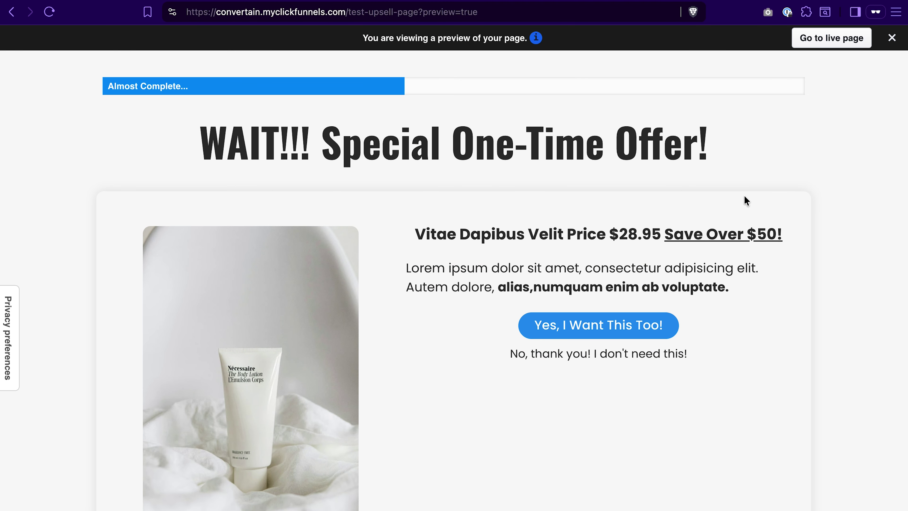
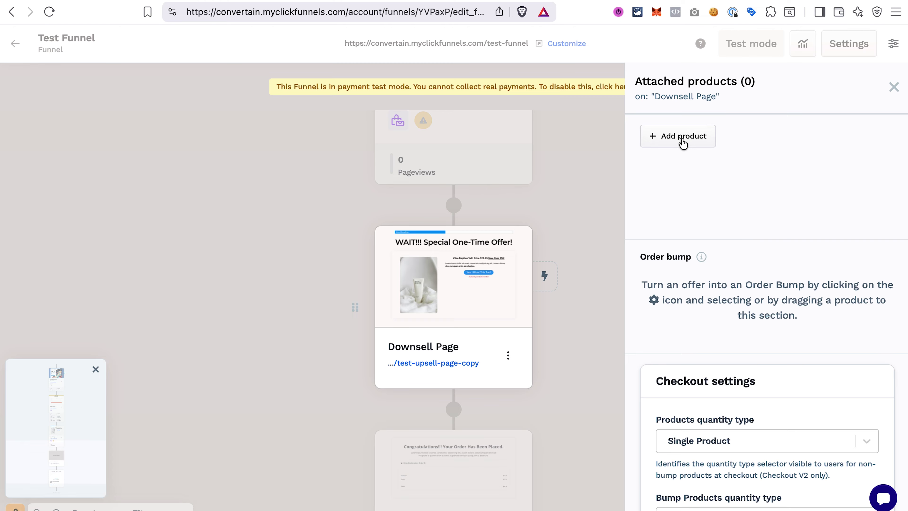
- Attach Order Bump Product 2 to the Downsell Page
{"action": "left_click", "coordinate": [683, 137]}
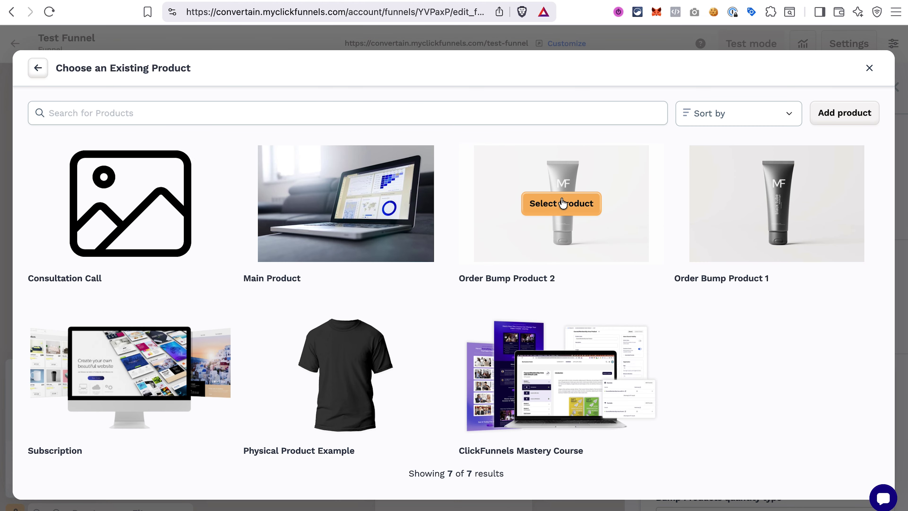
{"action": "left_click", "coordinate": [563, 203]}
{"action": "left_click", "coordinate": [894, 87]}
- Copy the Order Confirmation Page link and the Downsell Page link
{"action": "scroll", "coordinate": [513, 431], "scroll_direction": "down", "scroll_amount": 5}
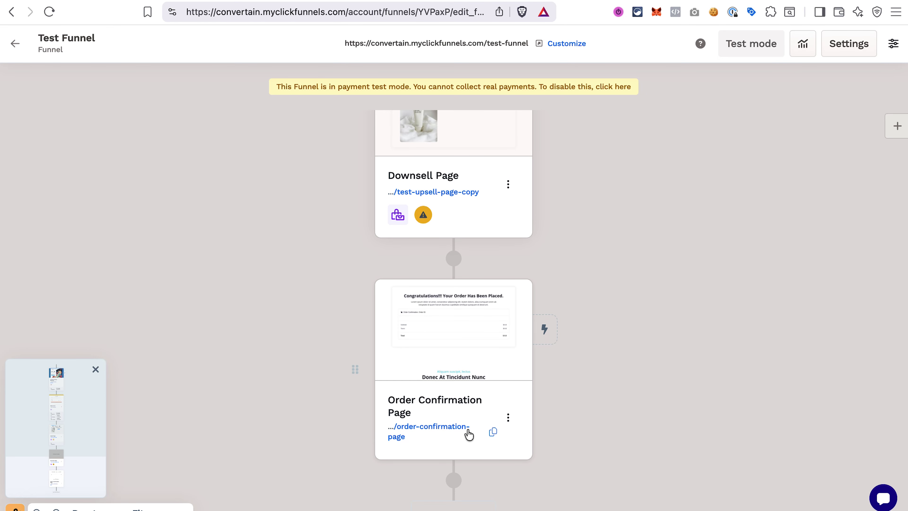
{"action": "left_click", "coordinate": [493, 433]}
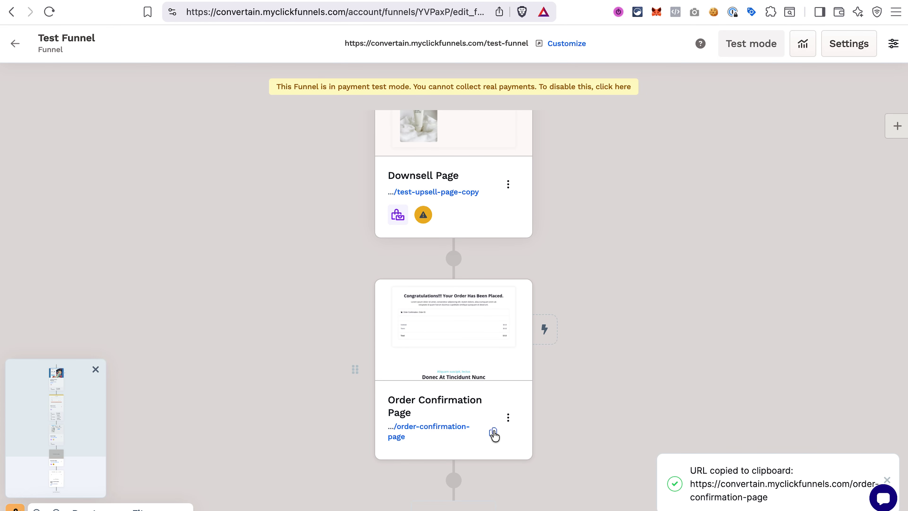
{"action": "scroll", "coordinate": [512, 303], "scroll_direction": "up", "scroll_amount": 3}
{"action": "scroll", "coordinate": [512, 303], "scroll_direction": "up", "scroll_amount": 5}
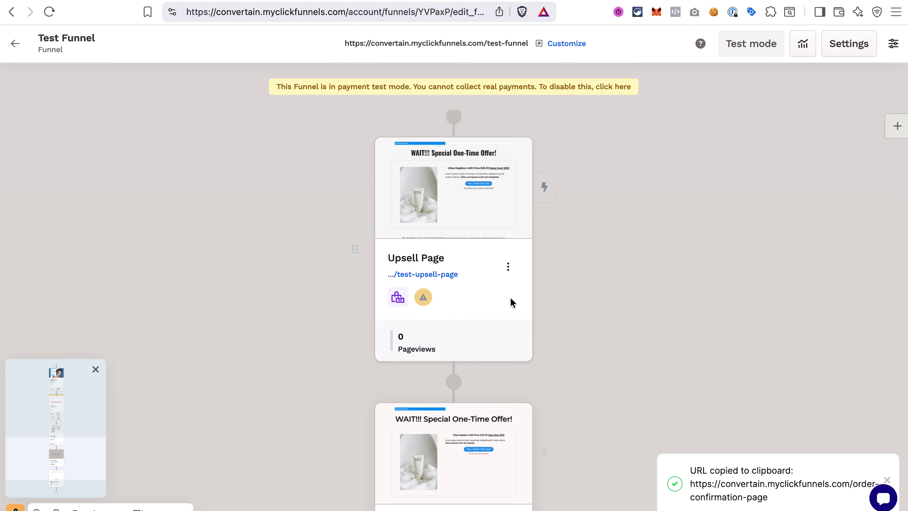
{"action": "left_click", "coordinate": [451, 187]}
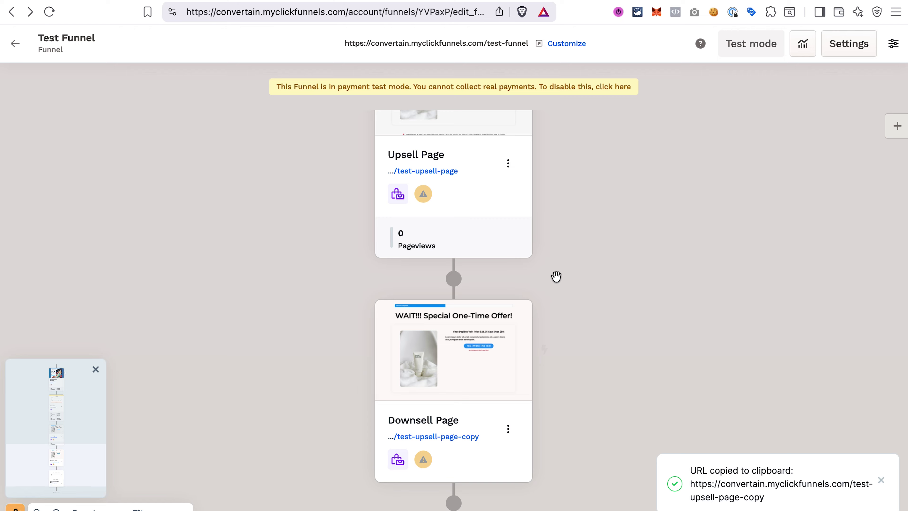
{"action": "scroll", "coordinate": [555, 276], "scroll_direction": "up", "scroll_amount": 2}
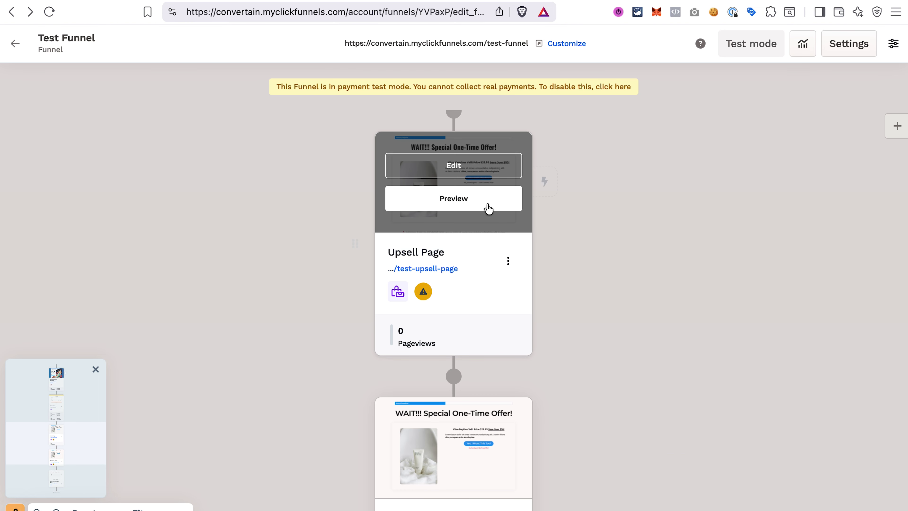
- Replace the Upsell Page's 'No, thank you' link URL with the pasted Downsell Page address and save
{"action": "left_click", "coordinate": [456, 166]}
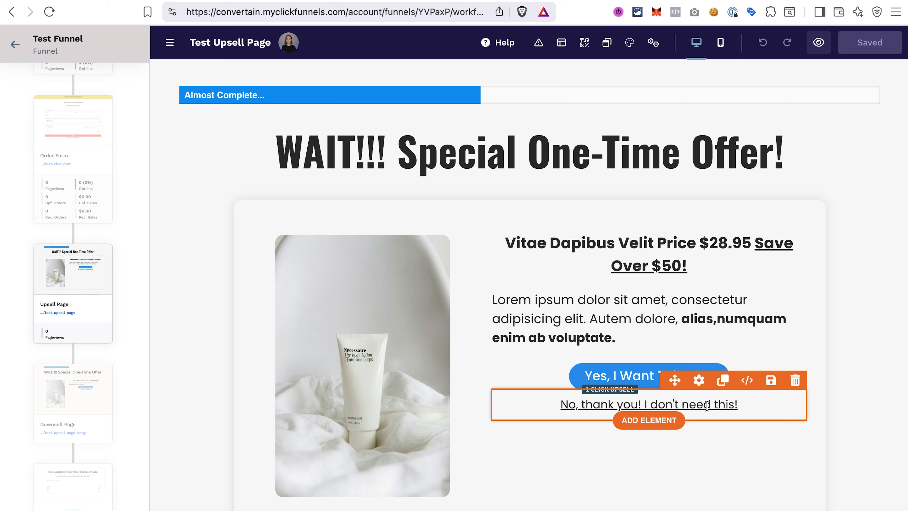
{"action": "left_click", "coordinate": [700, 406]}
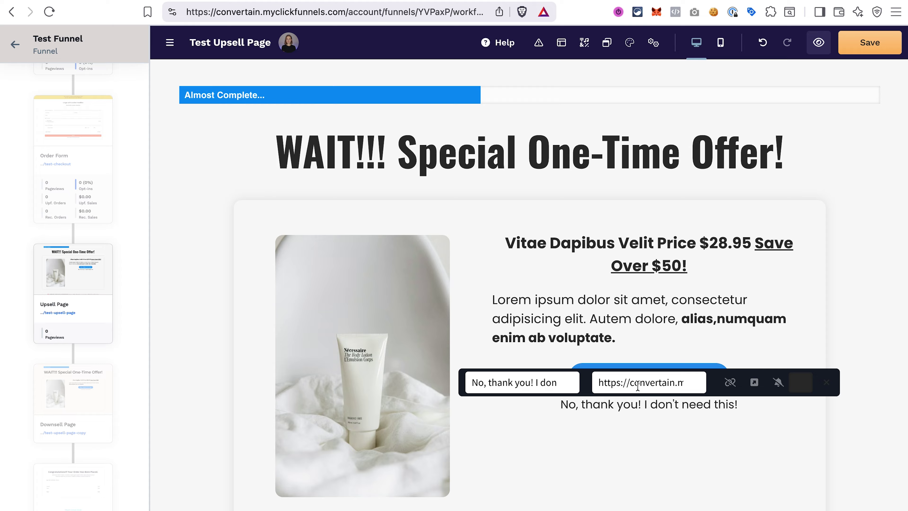
{"action": "left_click", "coordinate": [634, 380]}
{"action": "key", "text": "BackSpace"}
{"action": "key", "text": "super+v"}
{"action": "left_click", "coordinate": [790, 448]}
{"action": "left_click", "coordinate": [870, 44]}
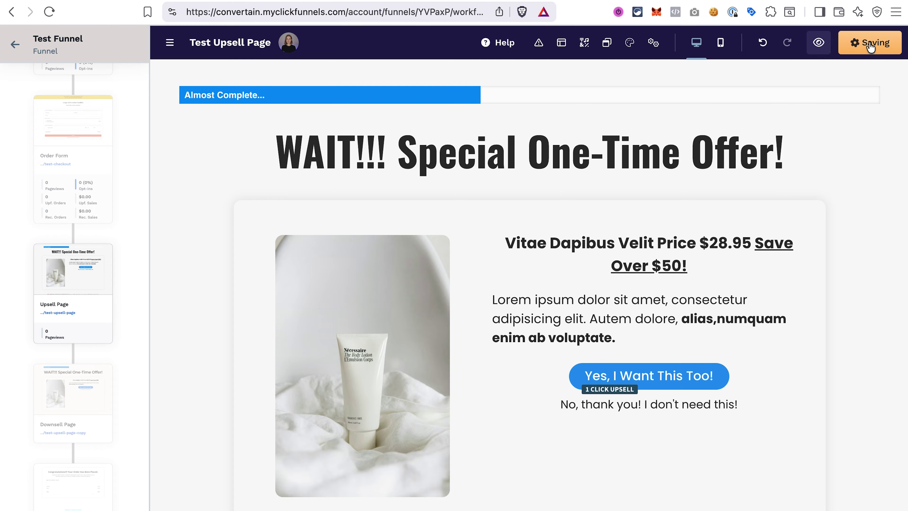
{"action": "left_click", "coordinate": [61, 411]}
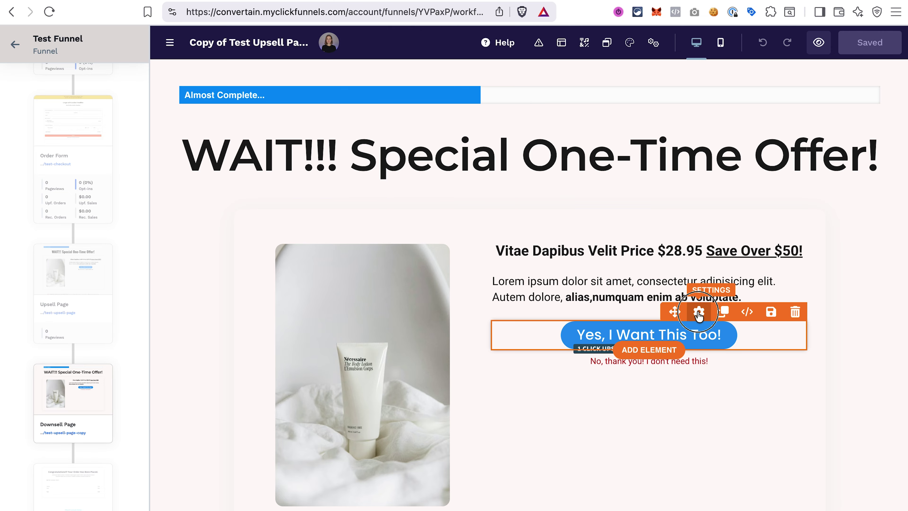
- Make the downsell's Yes button sell Order Bump Product 2
{"action": "left_click", "coordinate": [698, 314]}
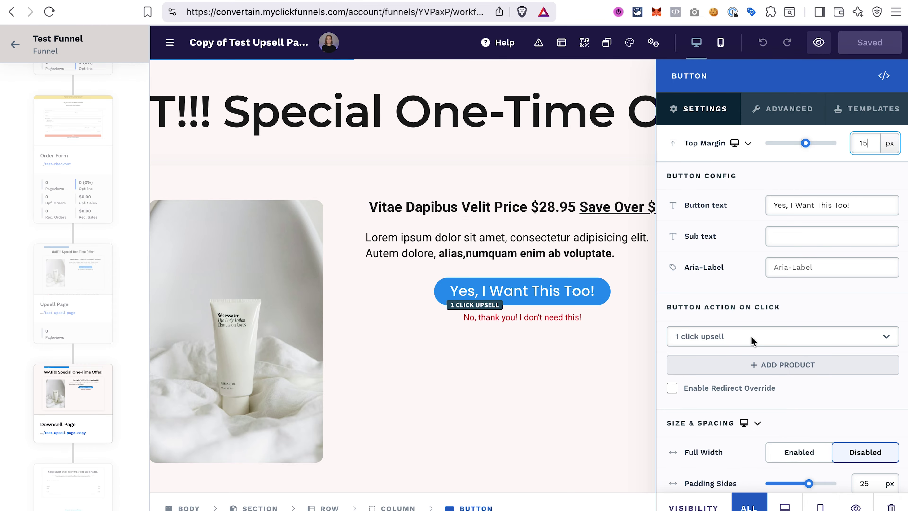
{"action": "left_click", "coordinate": [758, 366]}
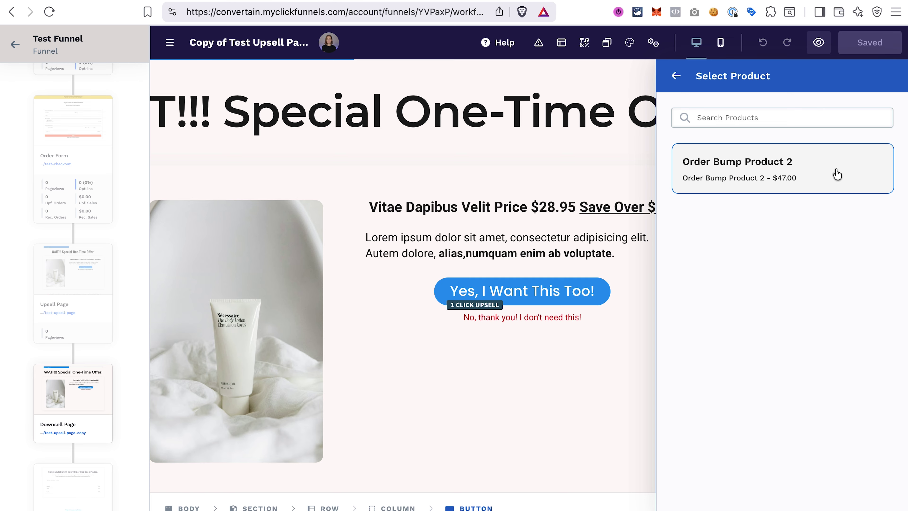
{"action": "left_click", "coordinate": [815, 176]}
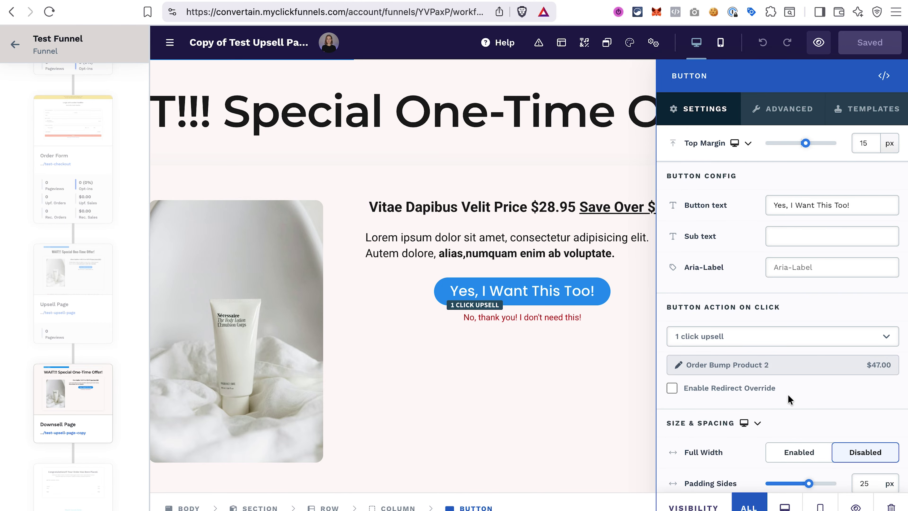
- Style the No-thanks paragraph black with medium (M) text size
{"action": "left_click", "coordinate": [522, 318]}
{"action": "scroll", "coordinate": [522, 317], "scroll_direction": "down", "scroll_amount": 1}
{"action": "left_click", "coordinate": [832, 341]}
{"action": "left_click", "coordinate": [806, 243]}
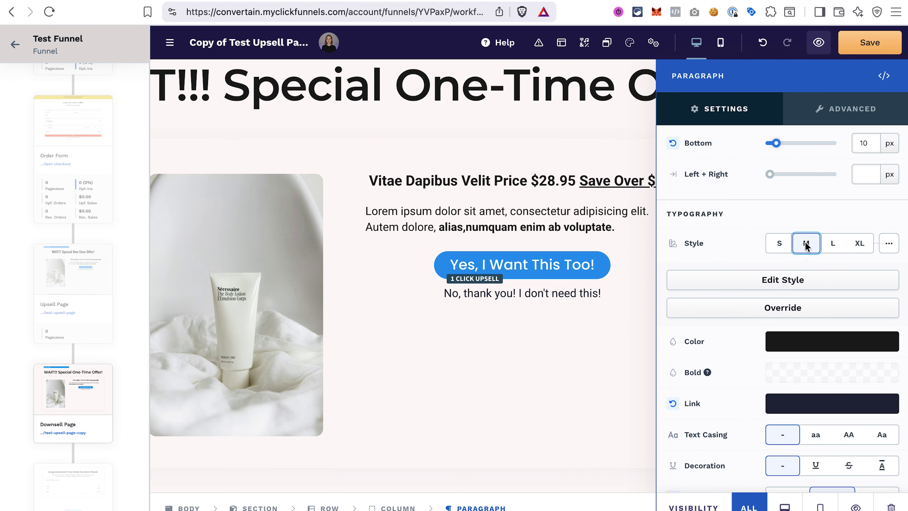
{"action": "left_click", "coordinate": [616, 371]}
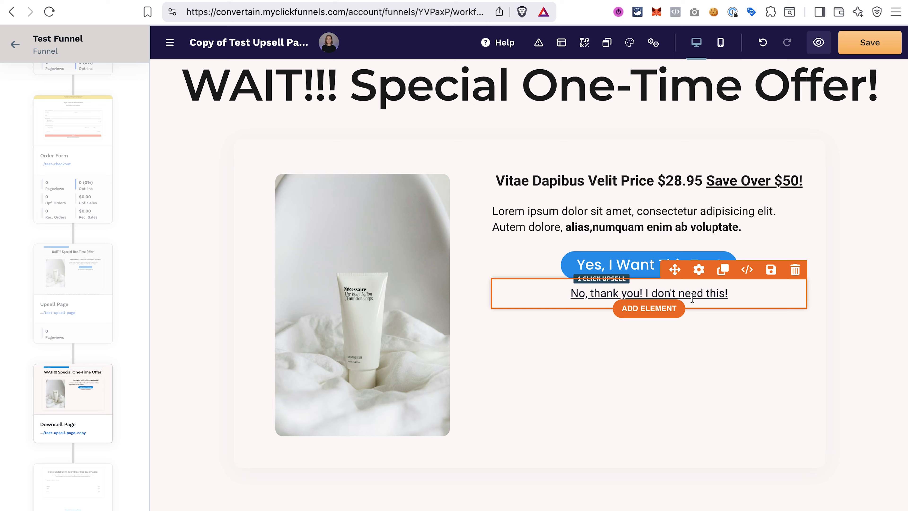
- Confirm the No-thanks link points to the order confirmation page and save the downsell page
{"action": "left_click", "coordinate": [704, 294]}
{"action": "left_click", "coordinate": [670, 273]}
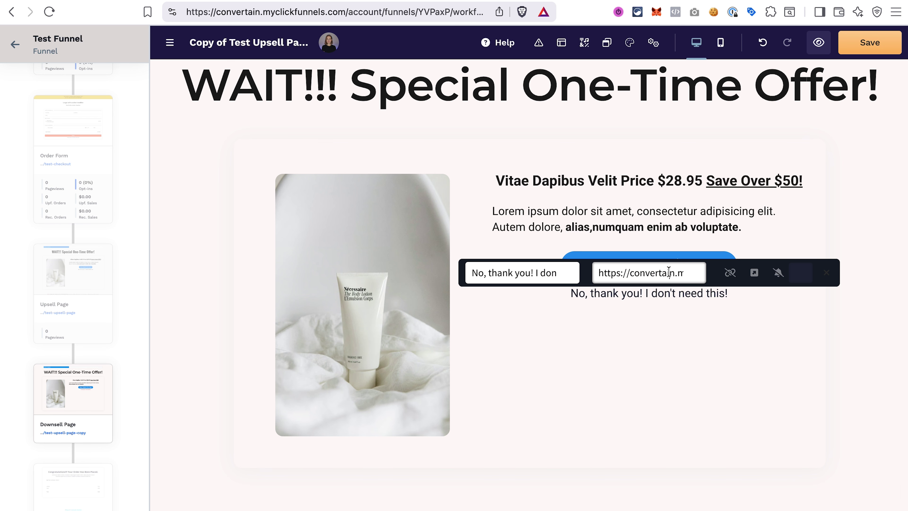
{"action": "key", "text": "Right"}
{"action": "key", "text": "Right"}
{"action": "key", "text": "Right"}
{"action": "key", "text": "Right"}
{"action": "key", "text": "Right"}
{"action": "key", "text": "Right"}
{"action": "key", "text": "Right"}
{"action": "key", "text": "Right"}
{"action": "key", "text": "Right"}
{"action": "key", "text": "Right"}
{"action": "key", "text": "Right"}
{"action": "key", "text": "Right"}
{"action": "key", "text": "Right"}
{"action": "key", "text": "Right"}
{"action": "key", "text": "Right"}
{"action": "key", "text": "Right"}
{"action": "key", "text": "Right"}
{"action": "key", "text": "Right"}
{"action": "key", "text": "Right"}
{"action": "key", "text": "Right"}
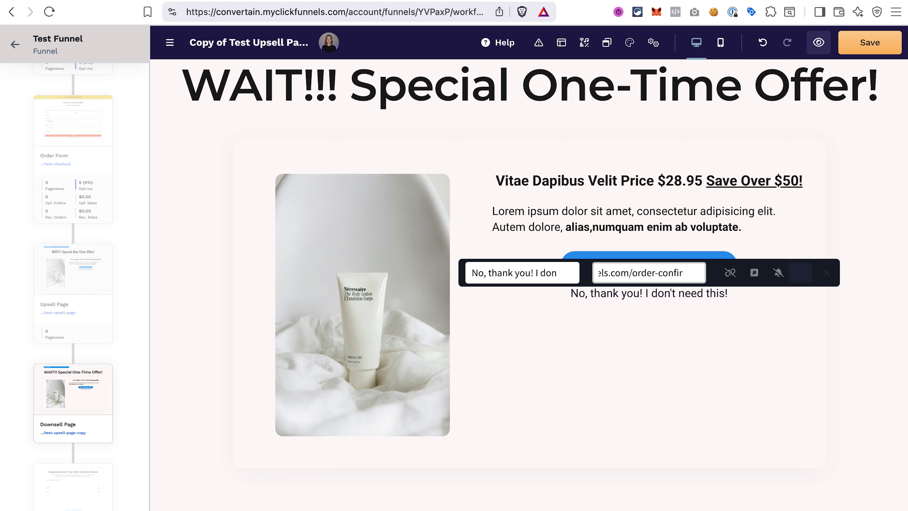
{"action": "key", "text": "Right"}
{"action": "key", "text": "Right"}
{"action": "key", "text": "Right"}
{"action": "left_click", "coordinate": [744, 308]}
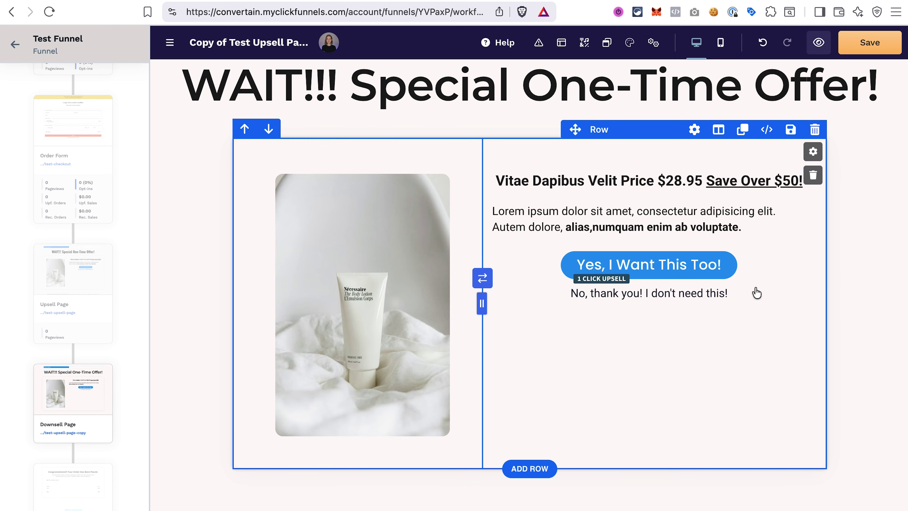
{"action": "left_click", "coordinate": [883, 46]}
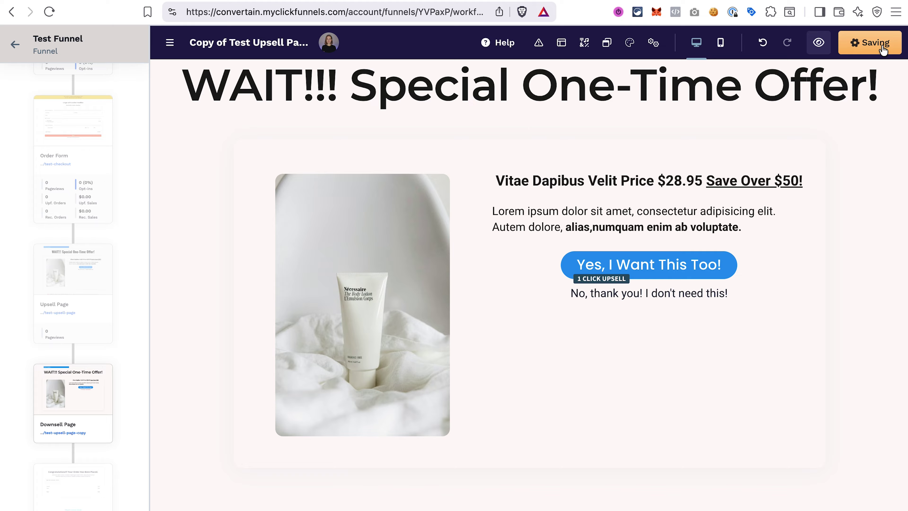
{"action": "left_click", "coordinate": [72, 132]}
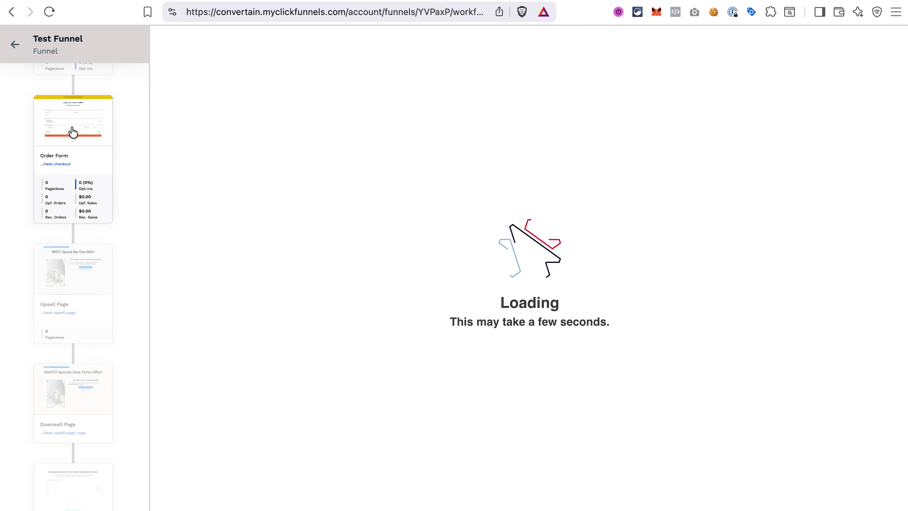
- Preview the order form privately, submit a test card order, decline the upsell, accept the downsell
{"action": "right_click", "coordinate": [818, 41]}
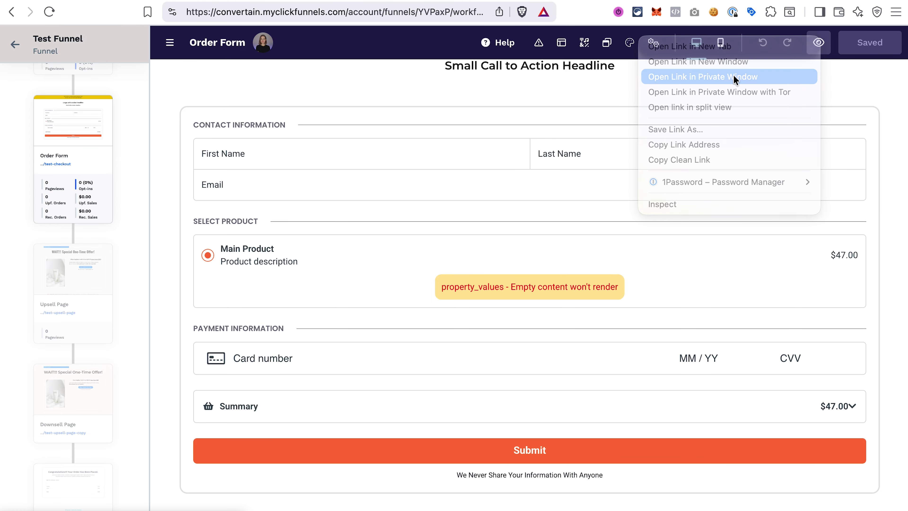
{"action": "left_click", "coordinate": [735, 80]}
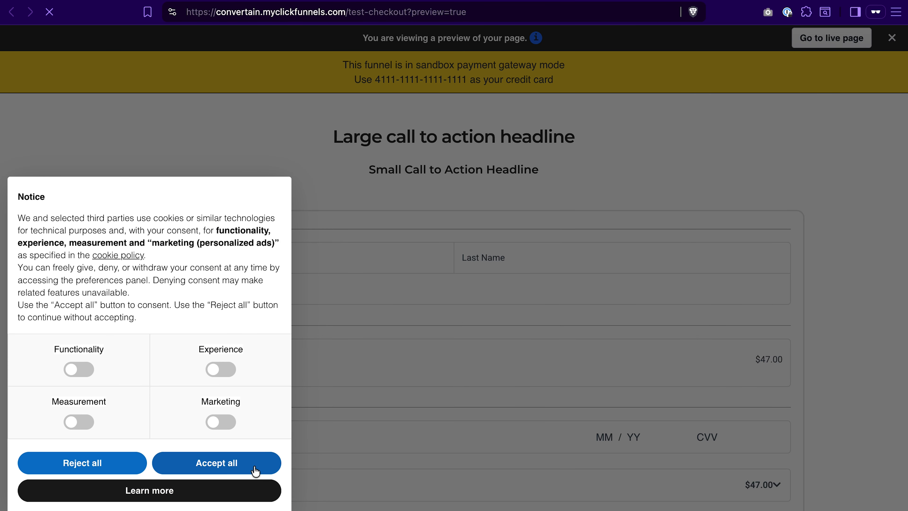
{"action": "left_click", "coordinate": [253, 467]}
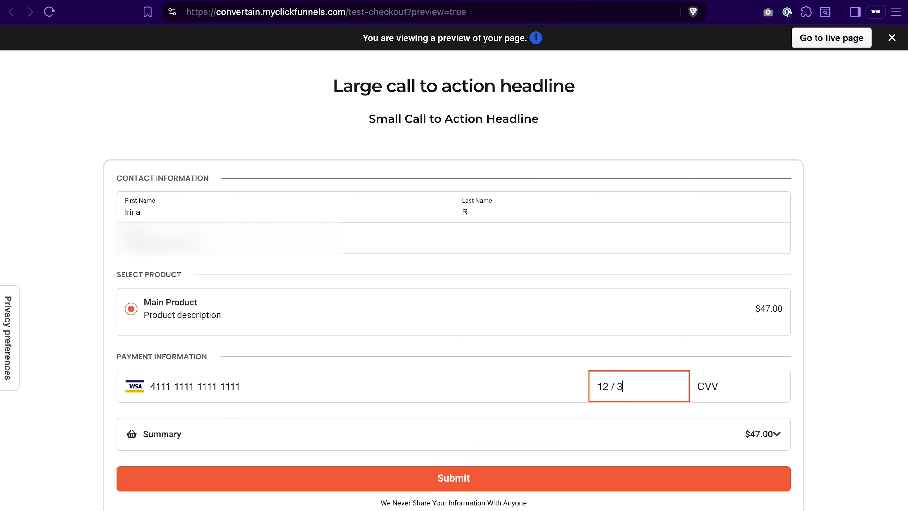
{"action": "type", "text": "4345"}
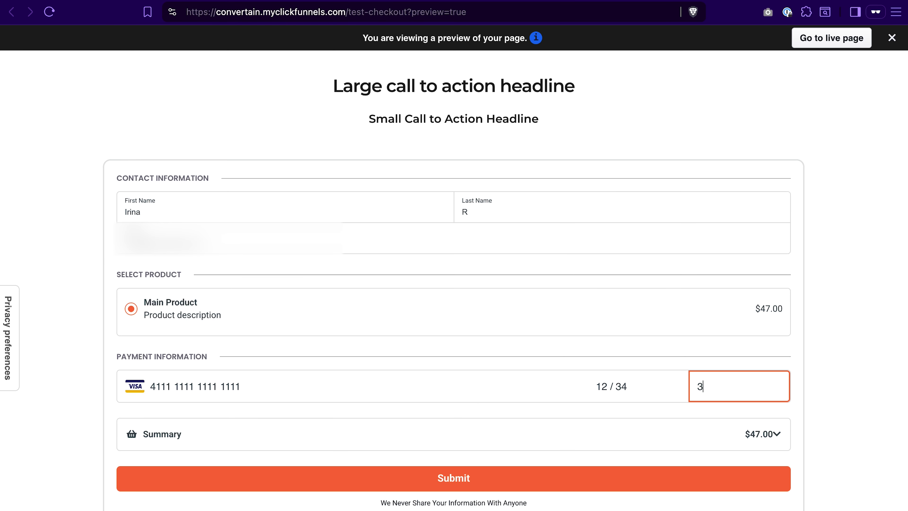
{"action": "left_click", "coordinate": [540, 485]}
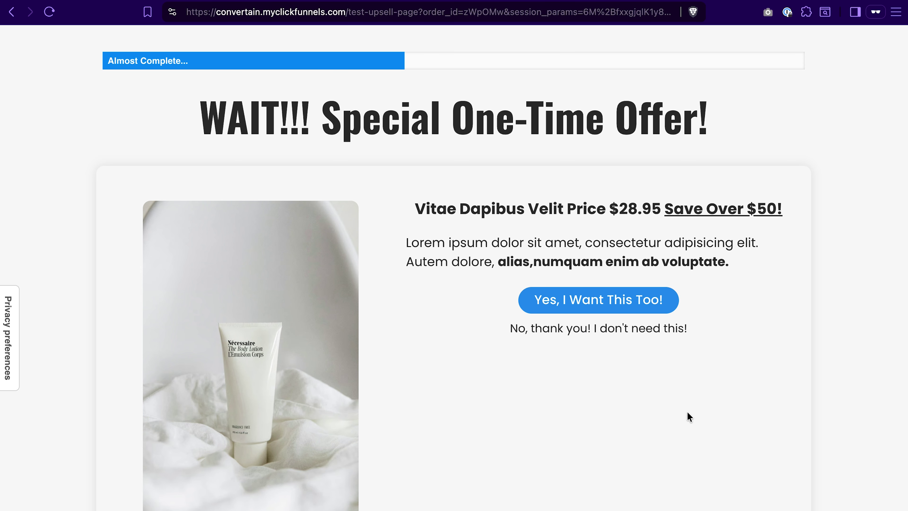
{"action": "left_click", "coordinate": [635, 336]}
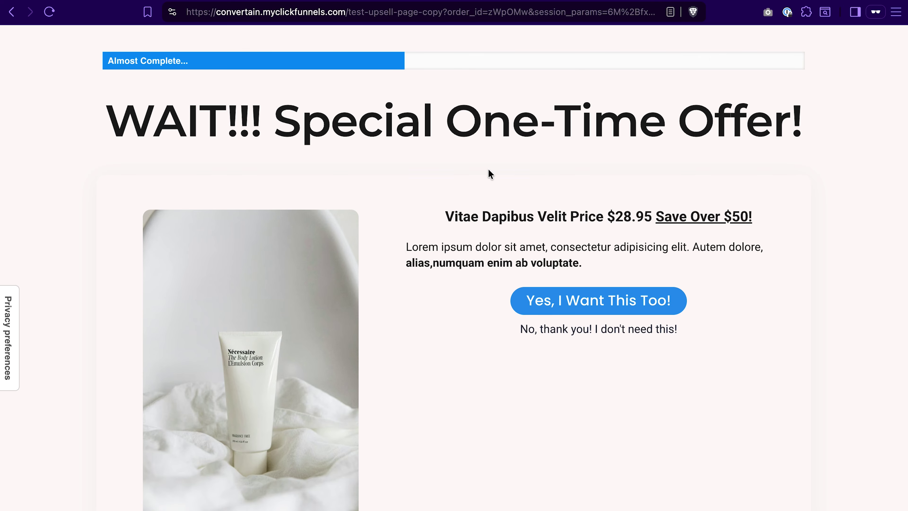
{"action": "left_click", "coordinate": [592, 305]}
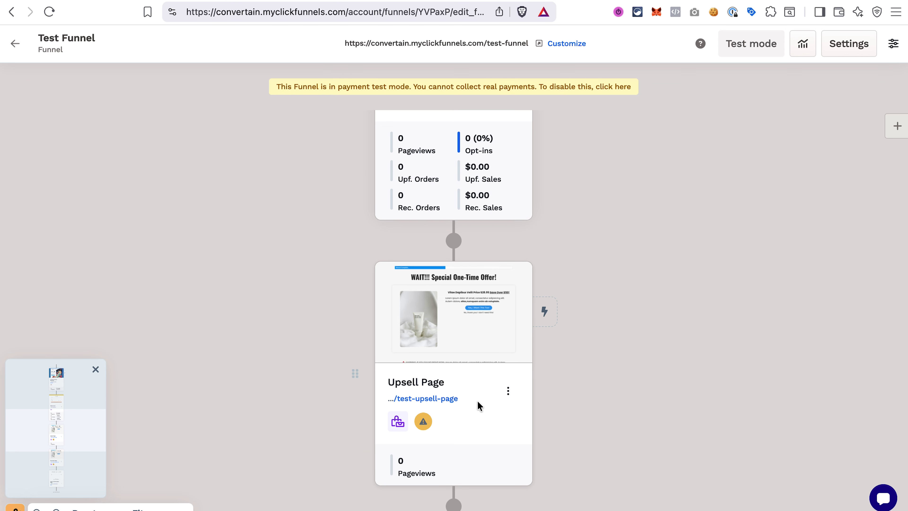
- Add Order Bump Product 2 ($47.00) to the Upsell Page's products alongside Order Bump Product 1
{"action": "left_click", "coordinate": [508, 390]}
{"action": "left_click", "coordinate": [579, 494]}
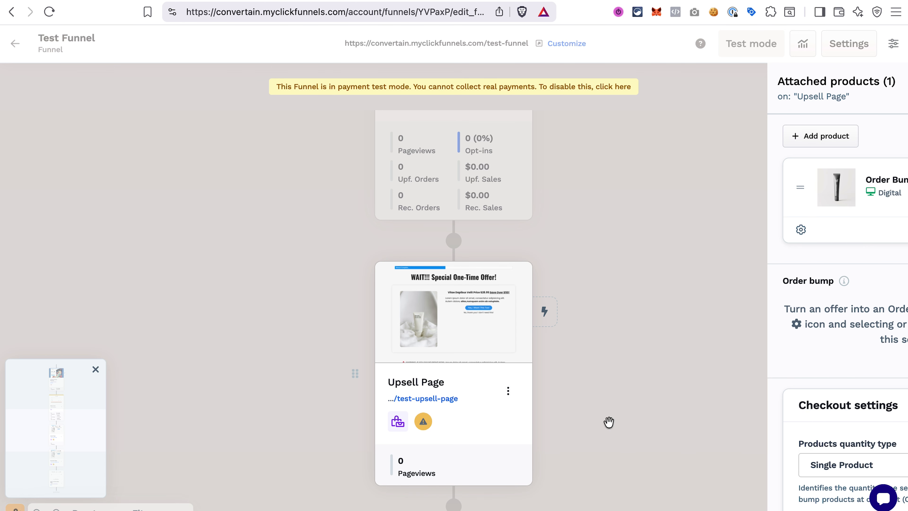
{"action": "left_click", "coordinate": [678, 138]}
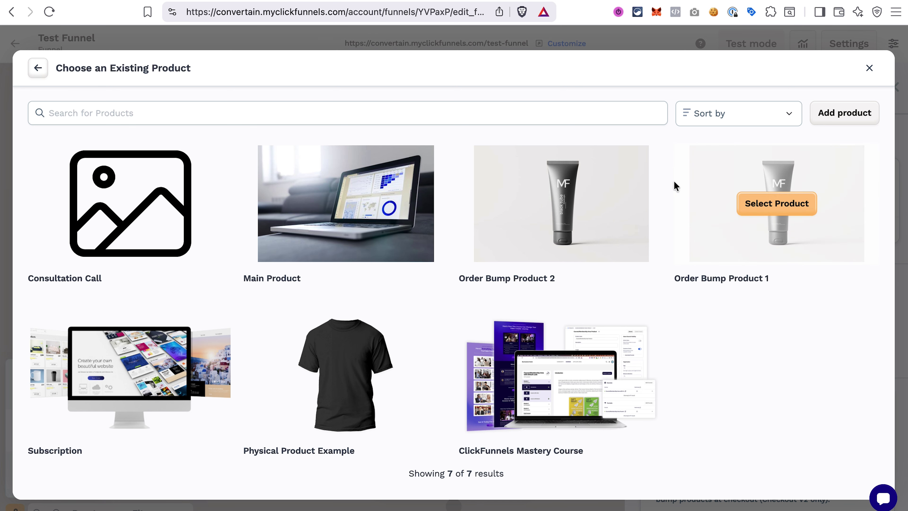
{"action": "left_click", "coordinate": [552, 217]}
{"action": "left_click", "coordinate": [869, 67]}
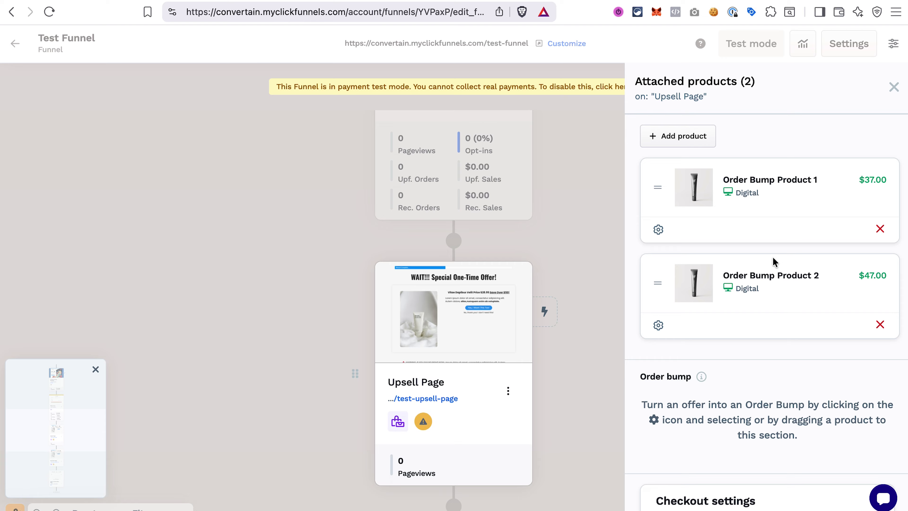
{"action": "left_click", "coordinate": [466, 443]}
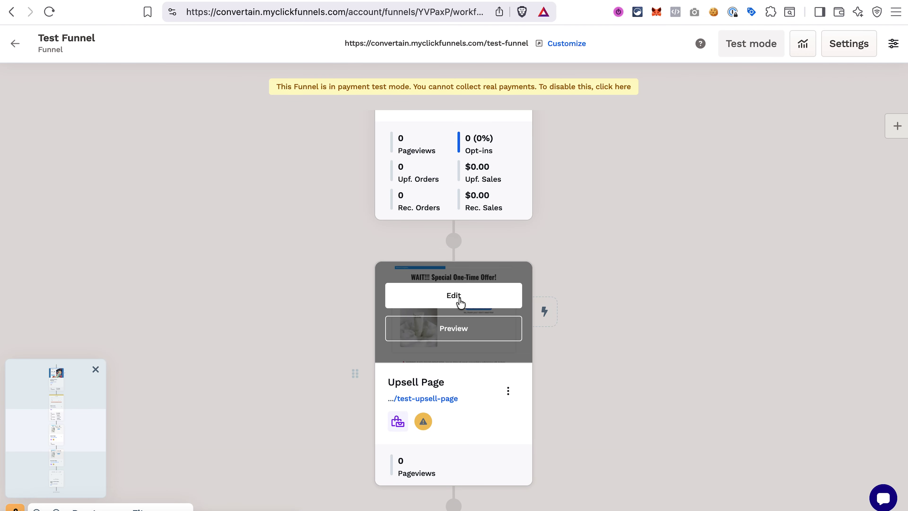
{"action": "left_click", "coordinate": [462, 303]}
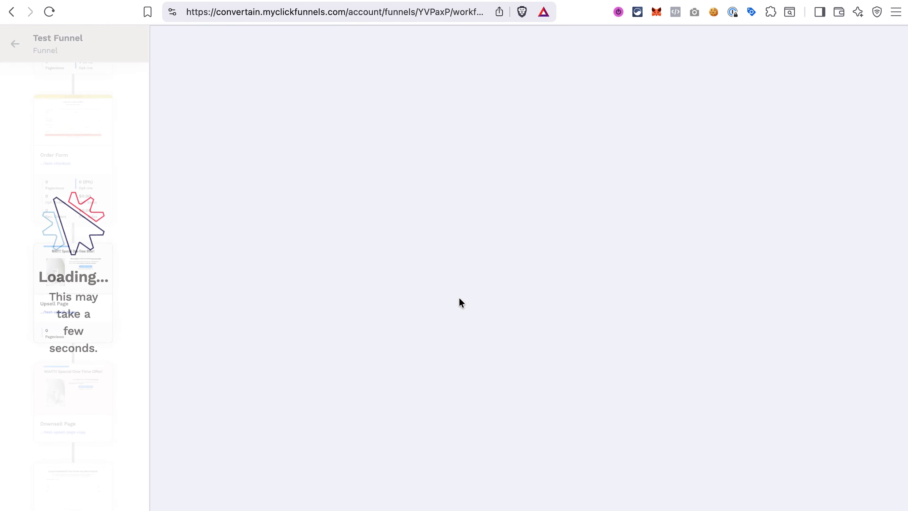
- Duplicate the Yes button, No-thanks line and product image, swapping the copy's photo via Unsplash
{"action": "left_click", "coordinate": [707, 232]}
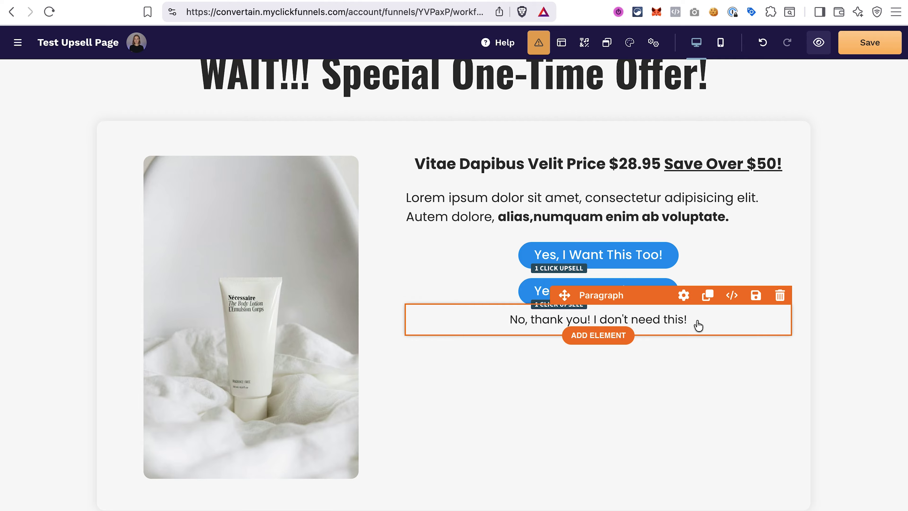
{"action": "left_click", "coordinate": [706, 303]}
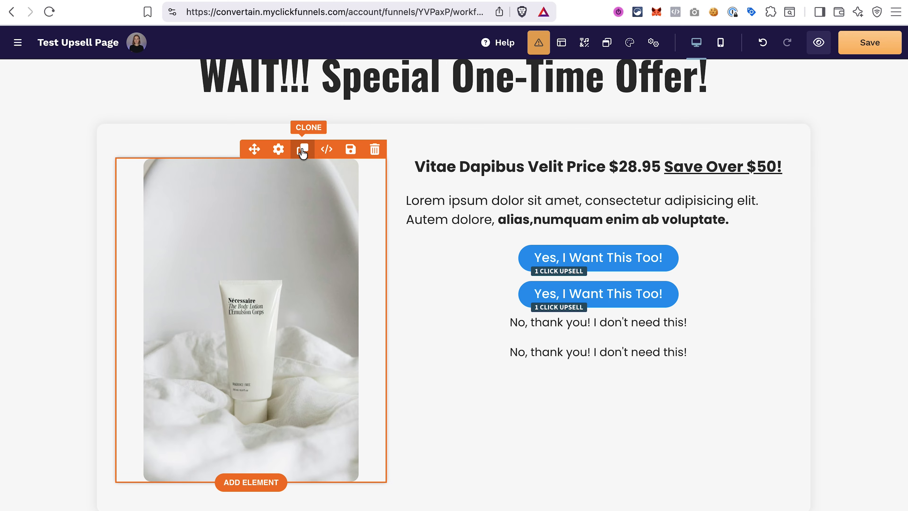
{"action": "left_click", "coordinate": [303, 152]}
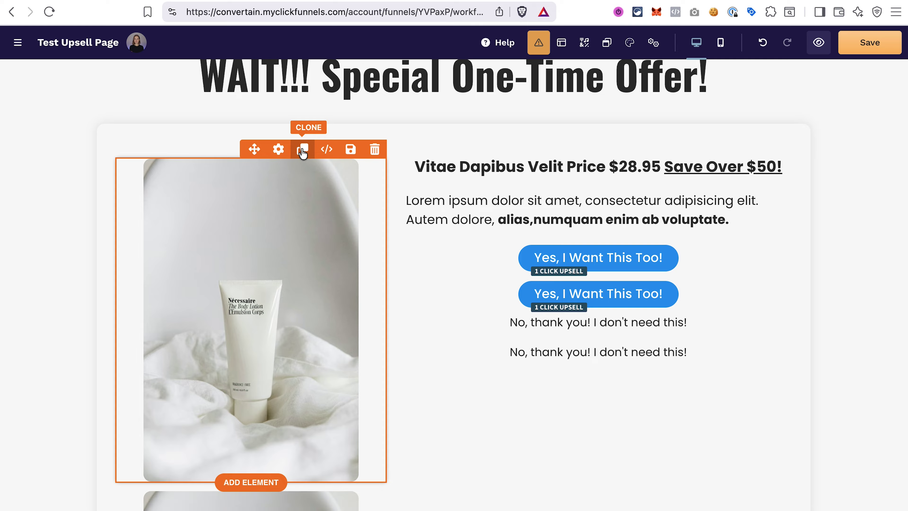
{"action": "scroll", "coordinate": [351, 292], "scroll_direction": "down", "scroll_amount": 10}
{"action": "left_click", "coordinate": [336, 165]}
{"action": "left_click", "coordinate": [336, 166]}
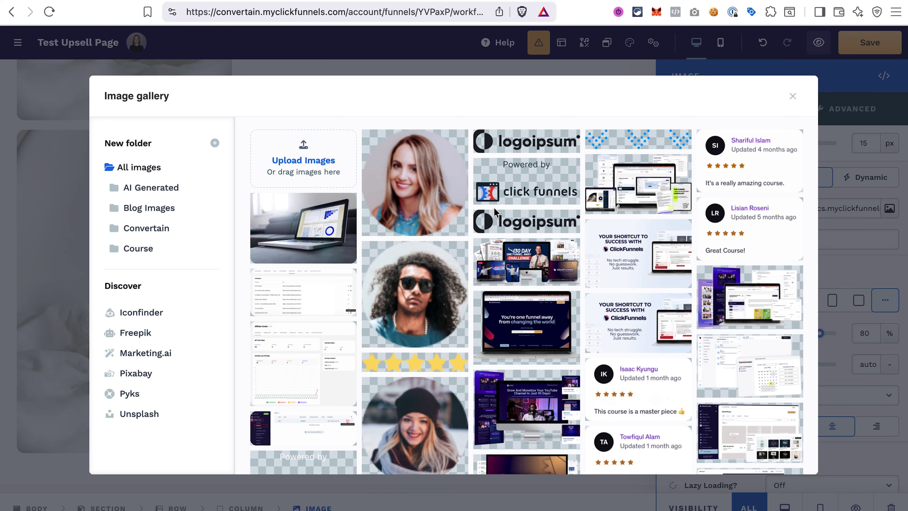
{"action": "left_click", "coordinate": [138, 413]}
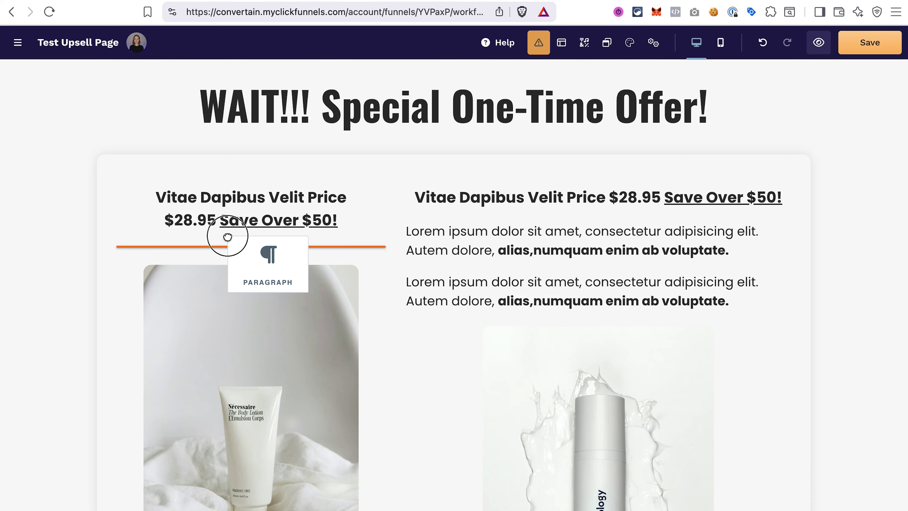
- Arrange the elements into two resized side-by-side columns, each with its own accept button
{"action": "left_click_drag", "start_coordinate": [227, 233], "coordinate": [228, 235]}
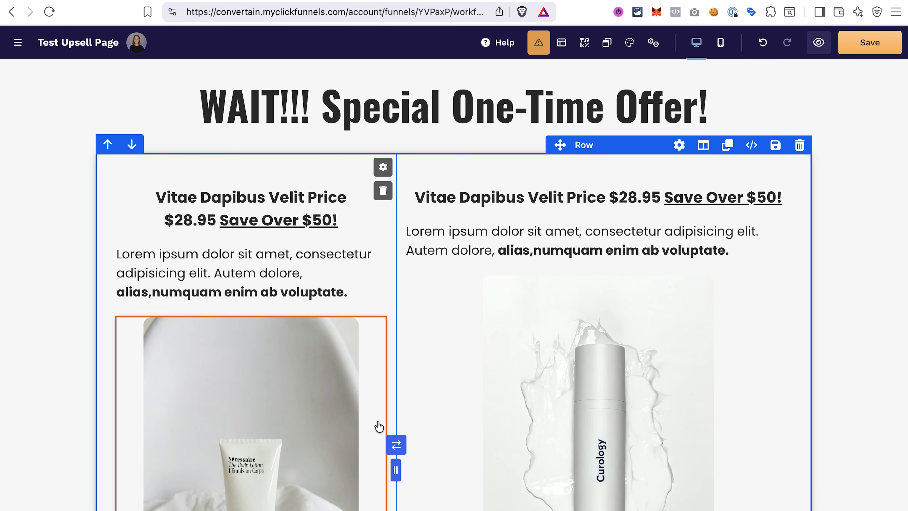
{"action": "left_click_drag", "start_coordinate": [395, 462], "coordinate": [455, 462]}
{"action": "scroll", "coordinate": [679, 393], "scroll_direction": "down", "scroll_amount": 7}
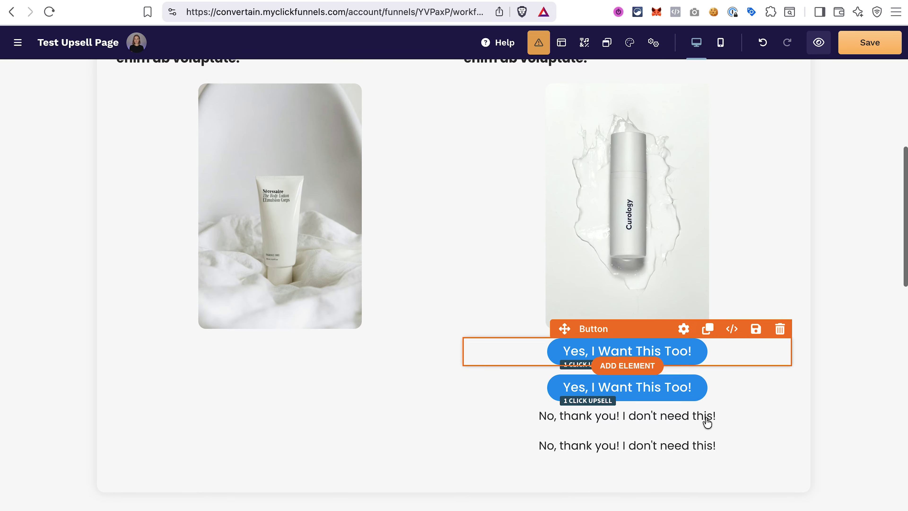
{"action": "left_click_drag", "start_coordinate": [563, 318], "coordinate": [234, 321]}
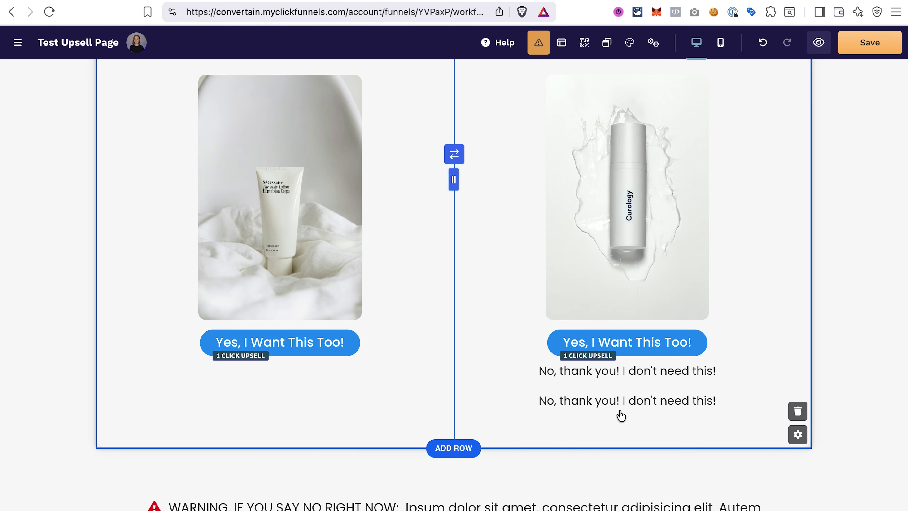
{"action": "left_click_drag", "start_coordinate": [565, 350], "coordinate": [222, 355]}
{"action": "scroll", "coordinate": [497, 357], "scroll_direction": "up", "scroll_amount": 3}
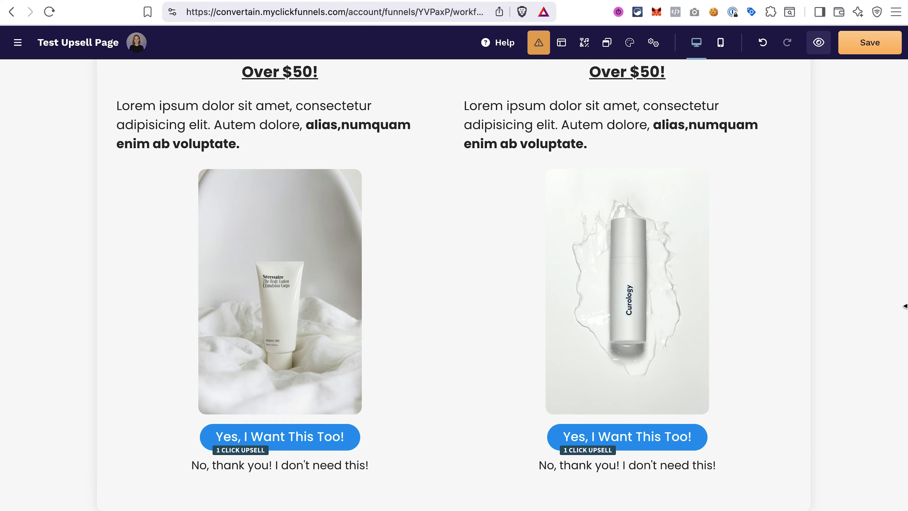
{"action": "scroll", "coordinate": [834, 391], "scroll_direction": "up", "scroll_amount": 1}
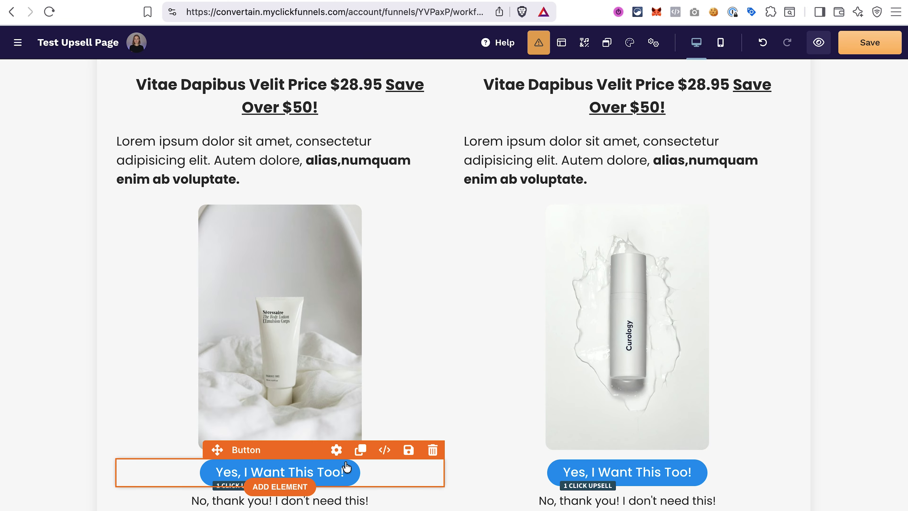
- Check the left accept button's product setting and save the two-offer upsell page
{"action": "left_click", "coordinate": [343, 470]}
{"action": "left_click", "coordinate": [775, 368]}
{"action": "left_click", "coordinate": [675, 76]}
{"action": "left_click", "coordinate": [892, 76]}
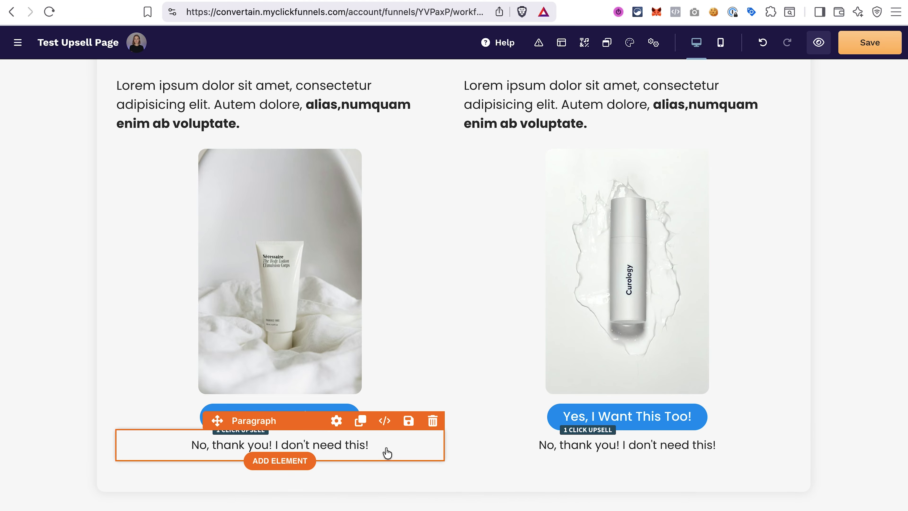
{"action": "left_click", "coordinate": [889, 45]}
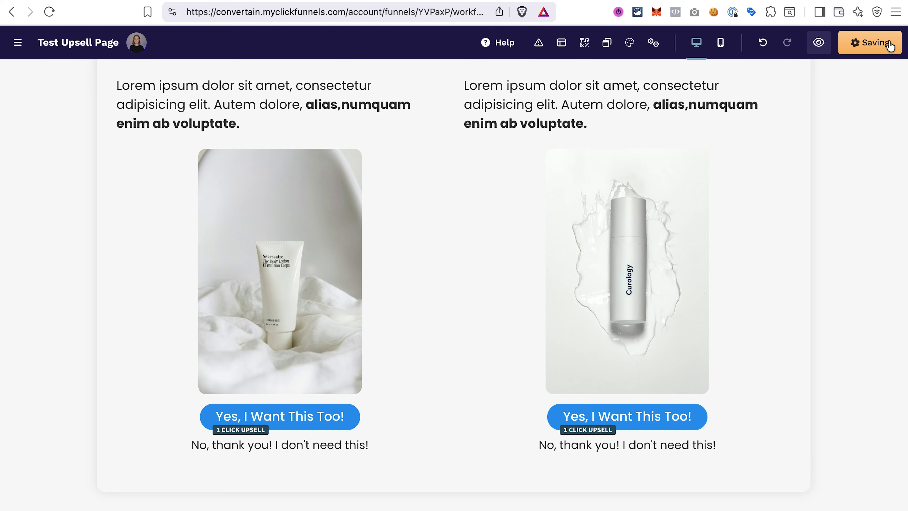
{"action": "scroll", "coordinate": [882, 268], "scroll_direction": "up", "scroll_amount": 5}
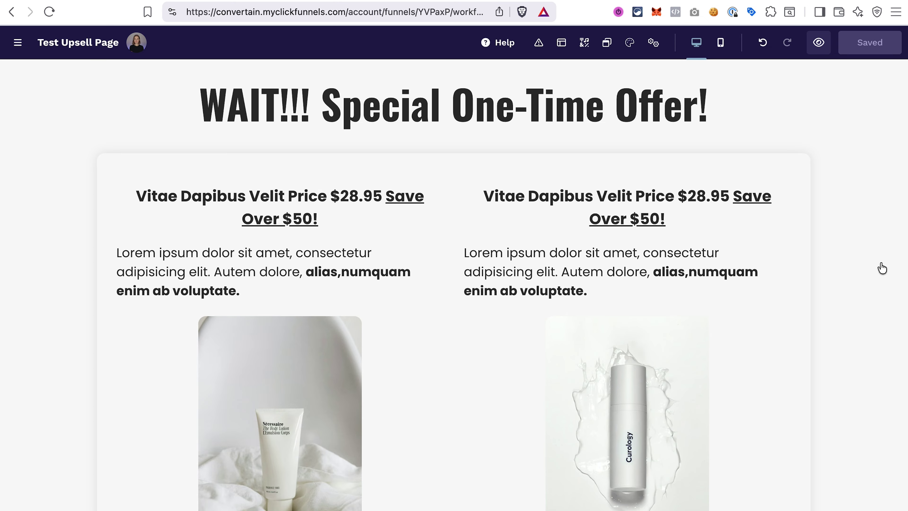
{"action": "scroll", "coordinate": [882, 268], "scroll_direction": "down", "scroll_amount": 5}
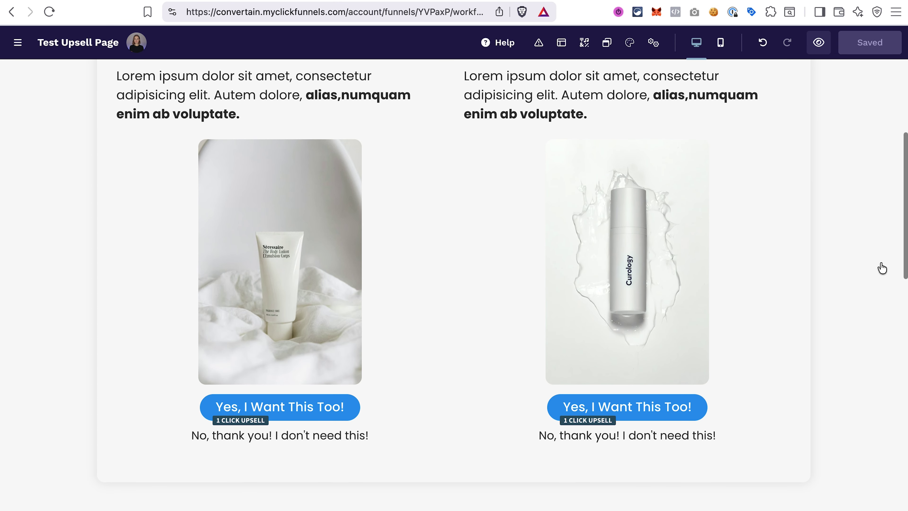